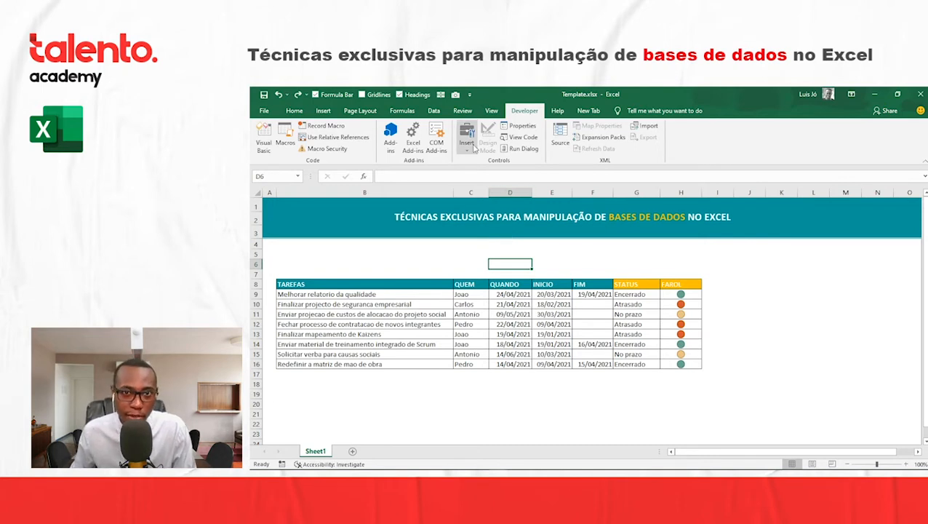
# - Insert a list box form control above the FIM to FAROL columns of the task table
pyautogui.click(469, 149)
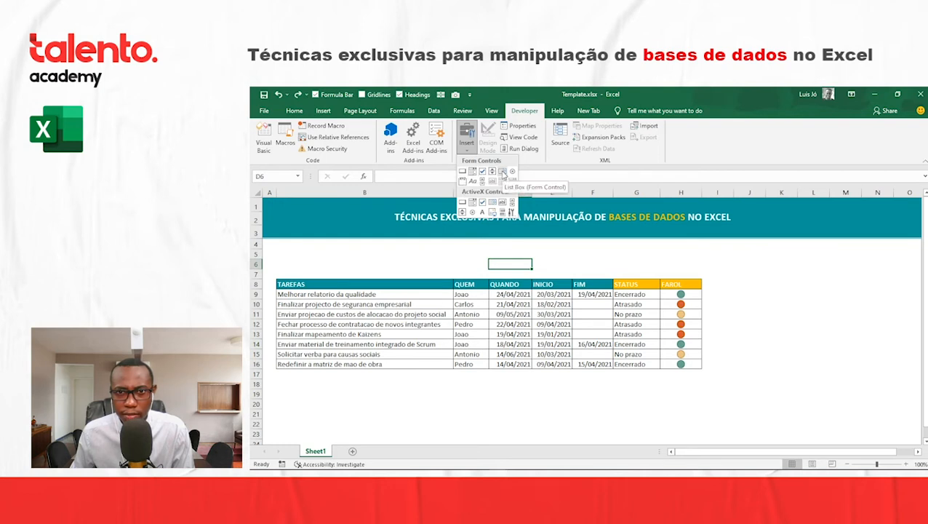
pyautogui.click(503, 172)
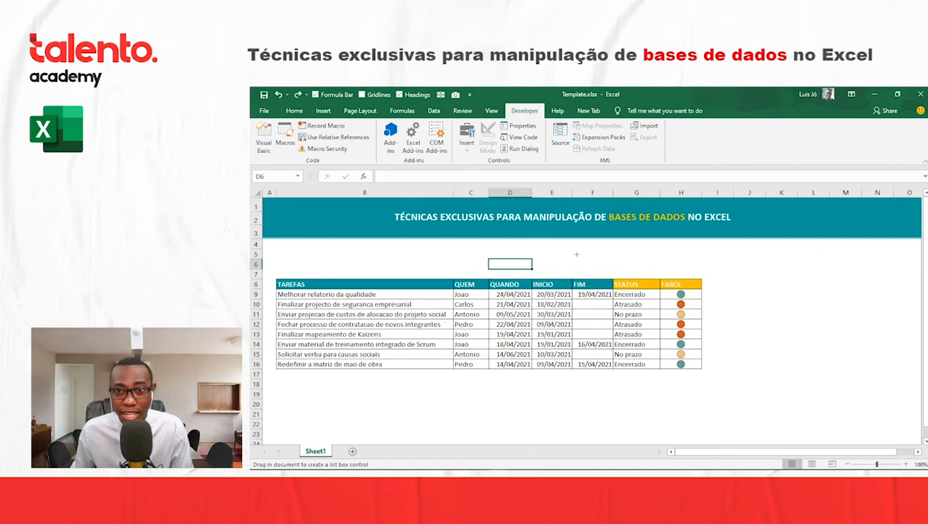
pyautogui.moveTo(565, 256); pyautogui.dragTo(700, 271)
# - Move the list box slightly up so that it sits across rows 5 and 6, and deselect it
pyautogui.rightClick(748, 242)
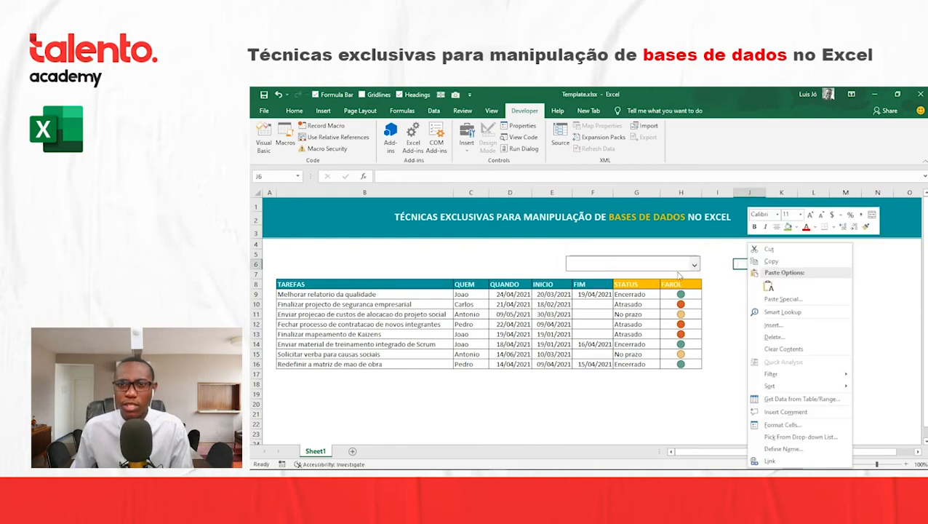
pyautogui.click(670, 248)
pyautogui.rightClick(614, 253)
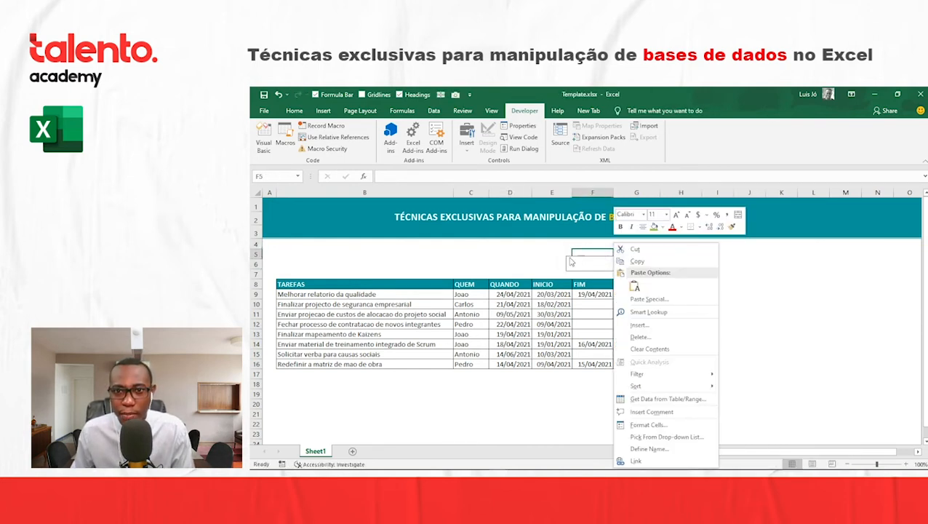
pyautogui.click(543, 246)
pyautogui.rightClick(623, 263)
pyautogui.moveTo(609, 262)
pyautogui.mouseDown()
pyautogui.moveTo(447, 253)
pyautogui.moveTo(624, 260)
pyautogui.moveTo(612, 253)
pyautogui.mouseUp()
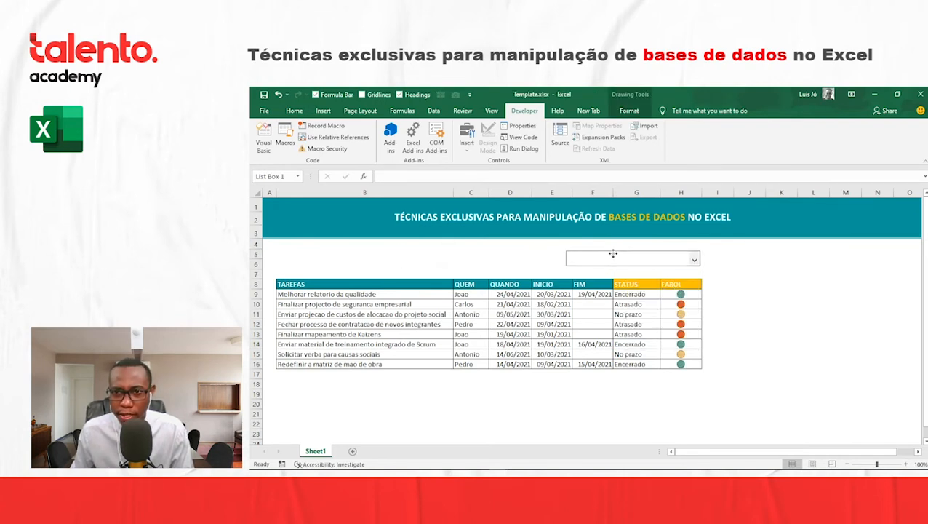
pyautogui.click(749, 254)
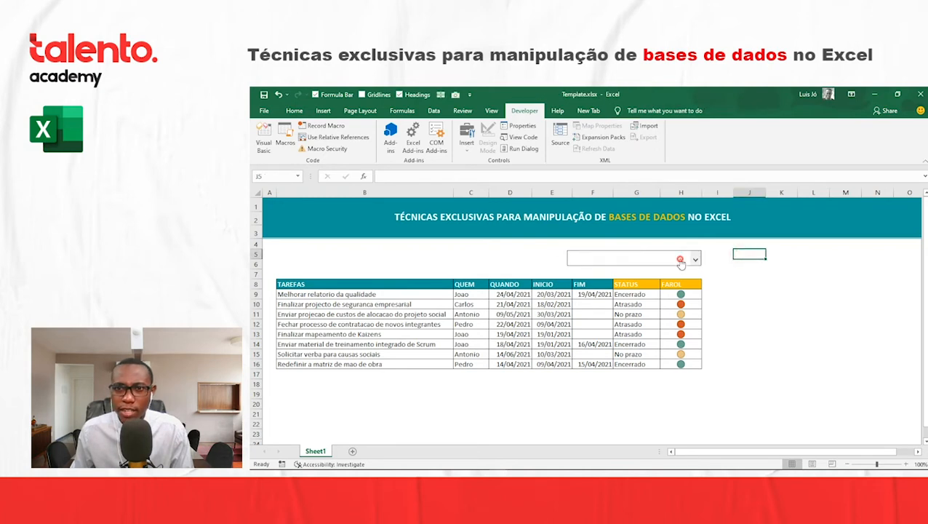
pyautogui.click(718, 258)
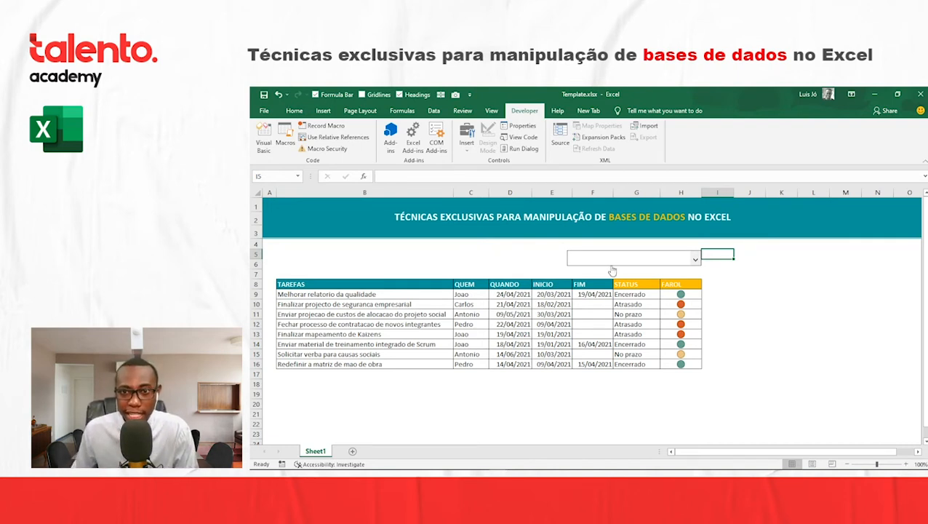
# - Enter the four distinct names from the QUEM column, one per cell, in B19:B22
pyautogui.click(305, 395)
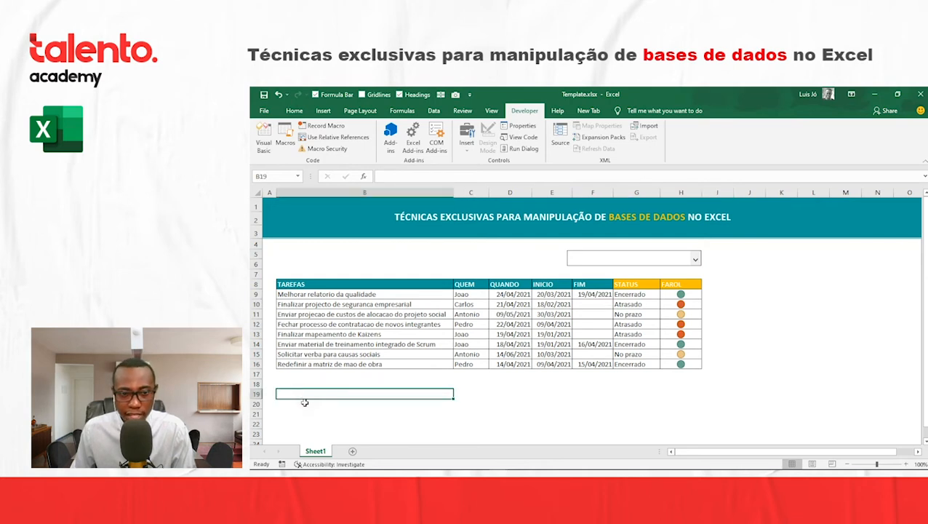
pyautogui.write('Joao')
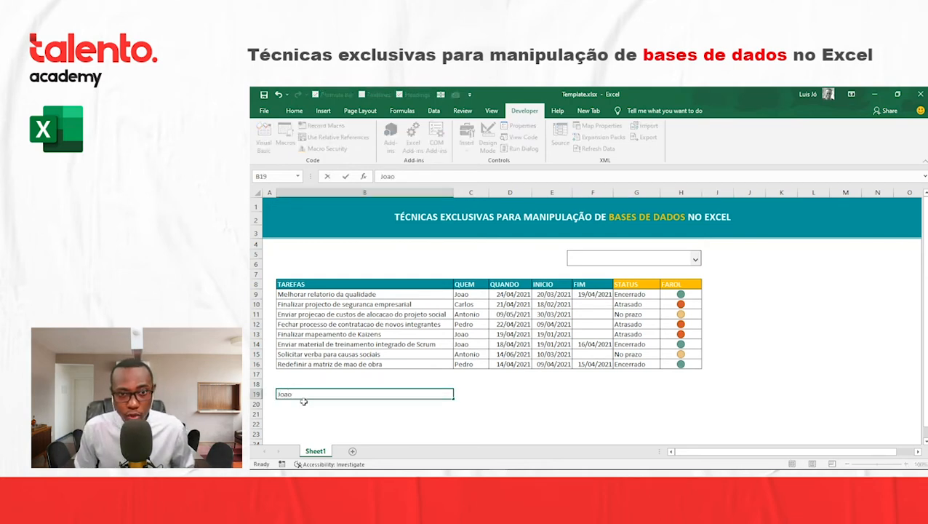
pyautogui.click(304, 402)
pyautogui.write('Carlos')
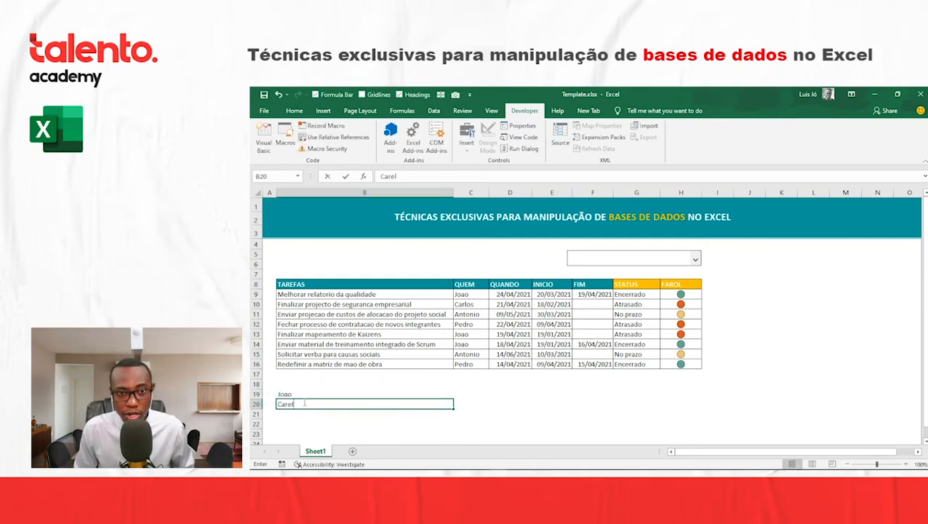
pyautogui.press('Return')
pyautogui.write('Antonio')
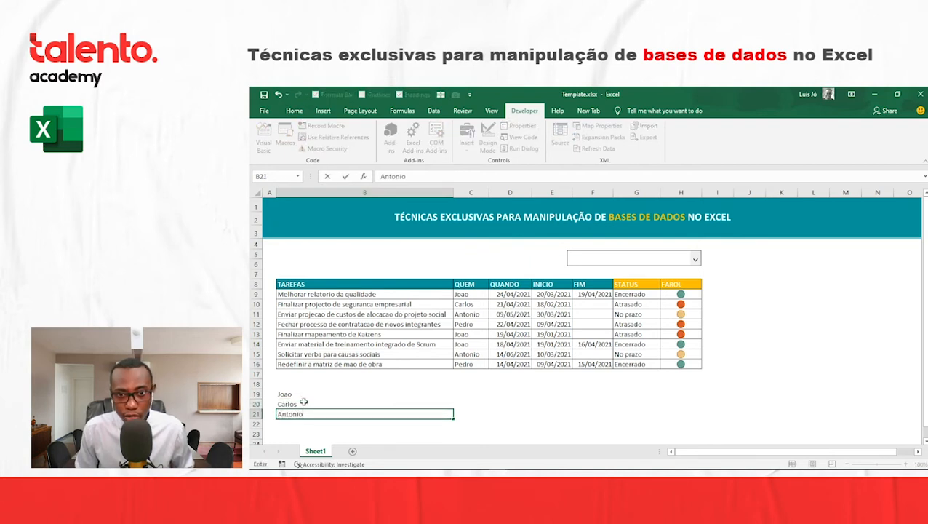
pyautogui.press('Return')
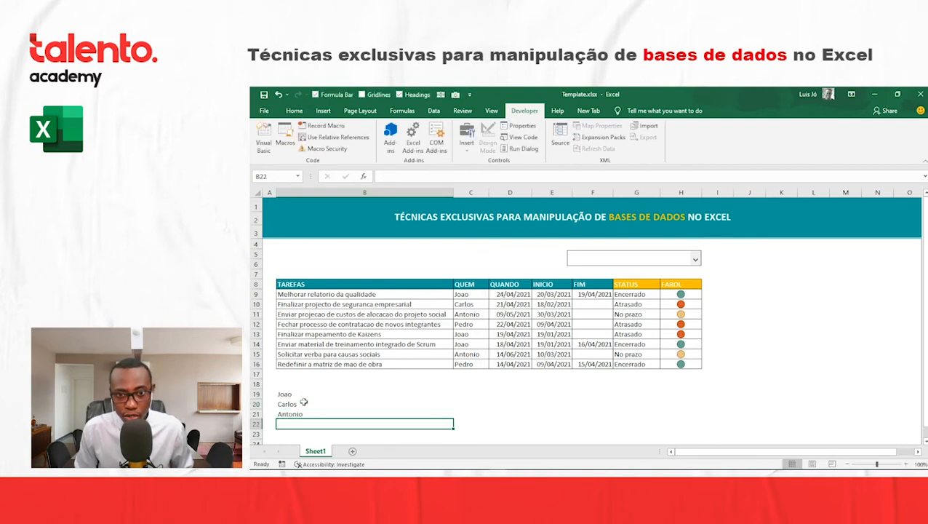
pyautogui.write('Pedro')
pyautogui.press('Return')
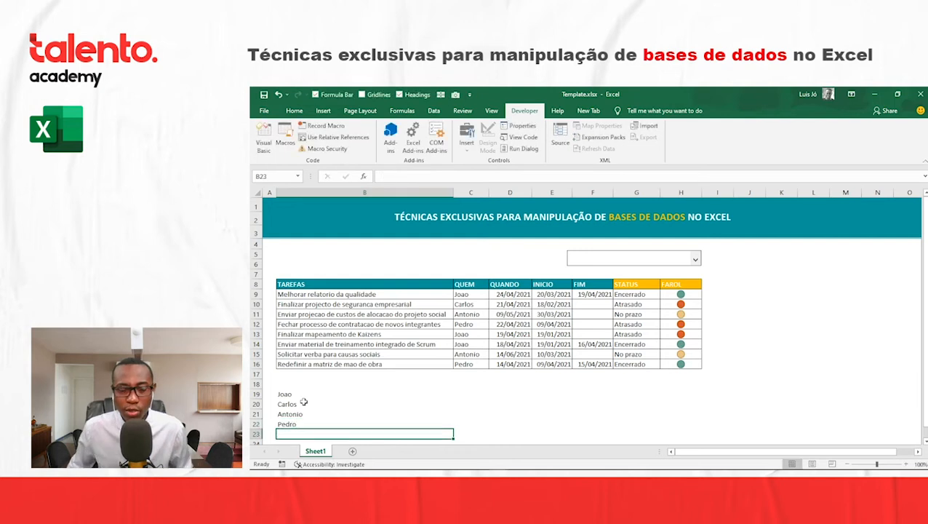
# - Examine the task table, the name list below it and the formulas behind the FAROL status icons
pyautogui.click(347, 284)
pyautogui.moveTo(347, 284); pyautogui.dragTo(678, 362)
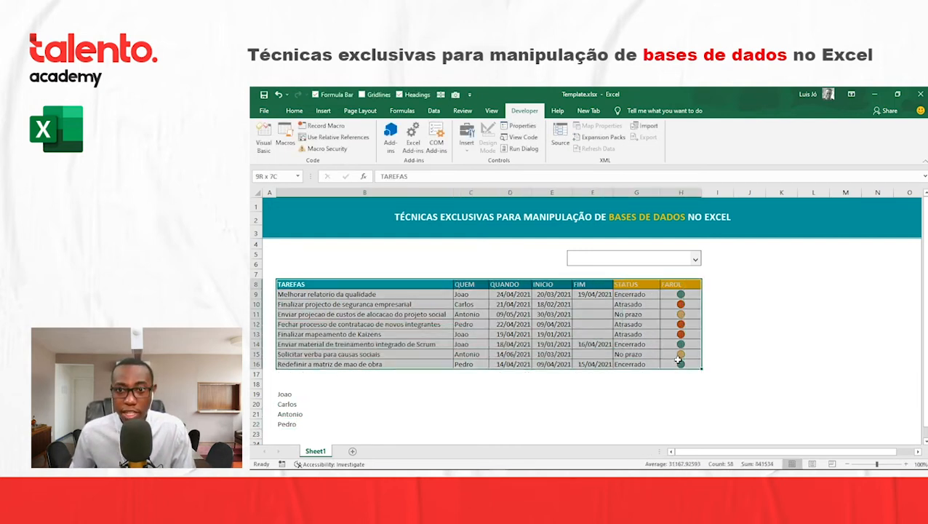
pyautogui.click(720, 284)
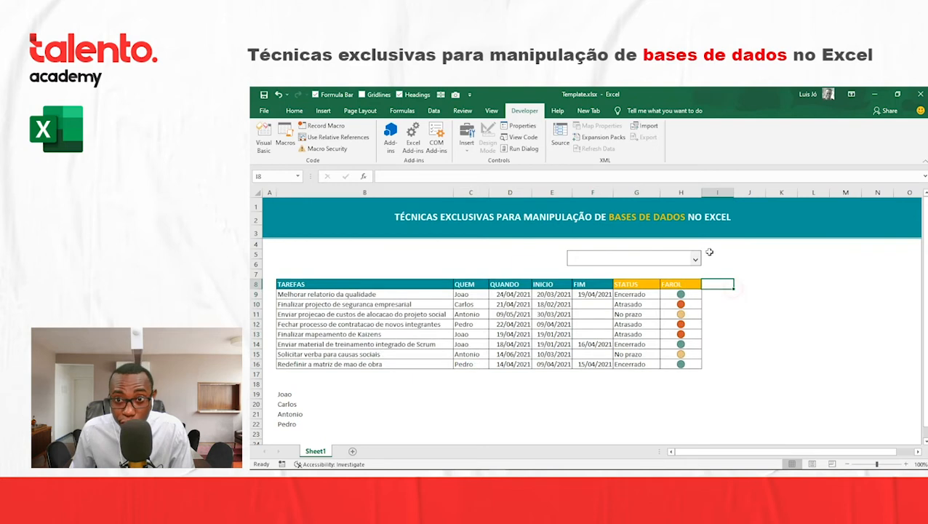
pyautogui.rightClick(601, 258)
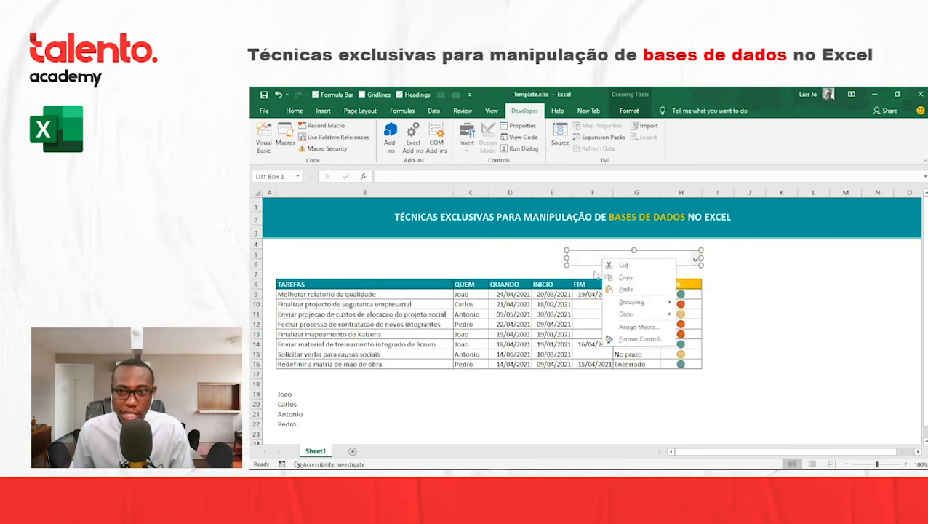
pyautogui.click(333, 412)
pyautogui.moveTo(288, 394); pyautogui.dragTo(289, 424)
pyautogui.click(466, 354)
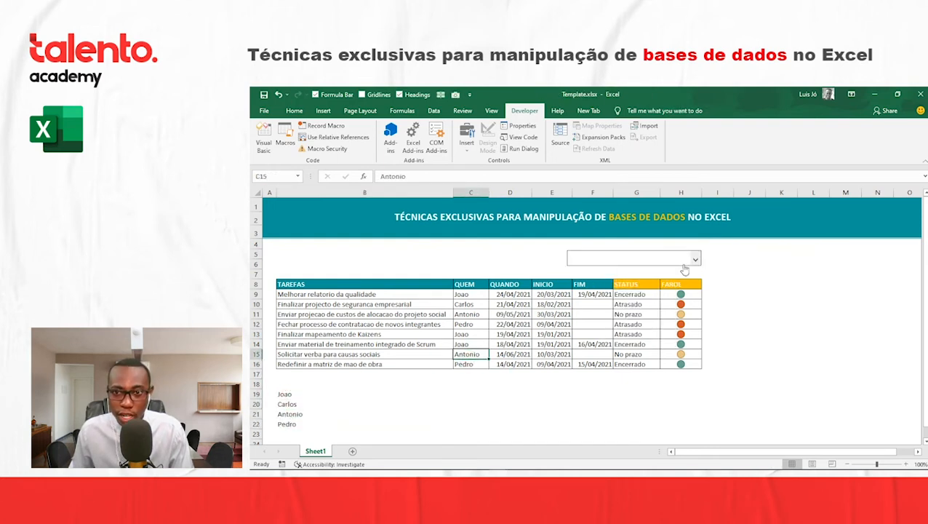
pyautogui.click(631, 273)
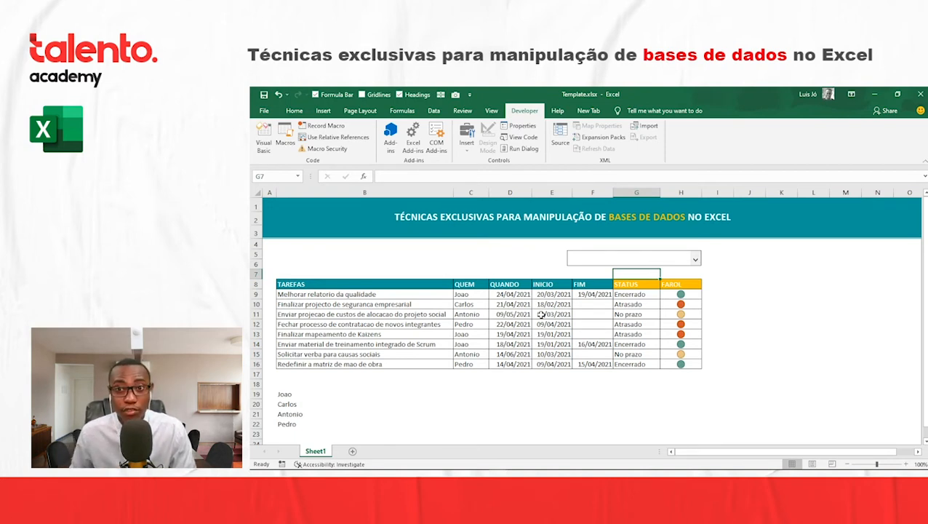
pyautogui.click(670, 294)
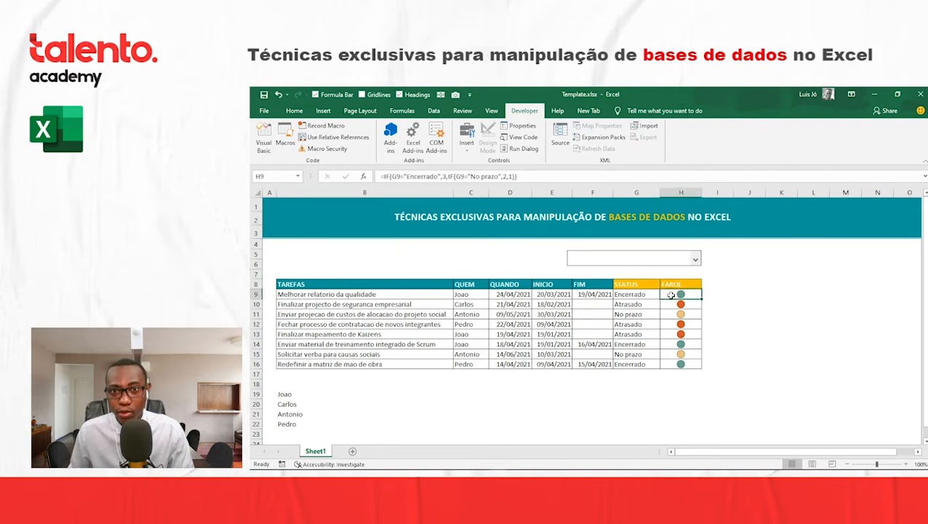
pyautogui.moveTo(670, 296); pyautogui.dragTo(678, 363)
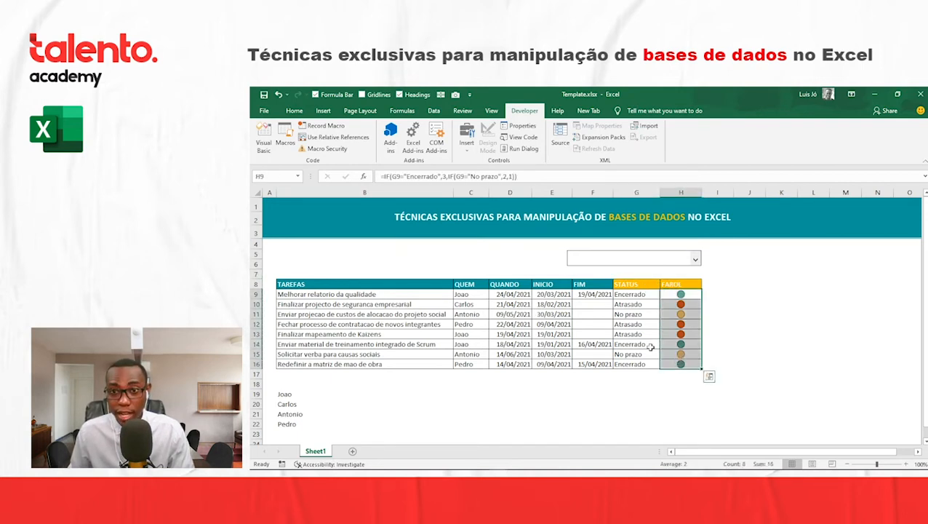
pyautogui.click(667, 296)
pyautogui.click(679, 323)
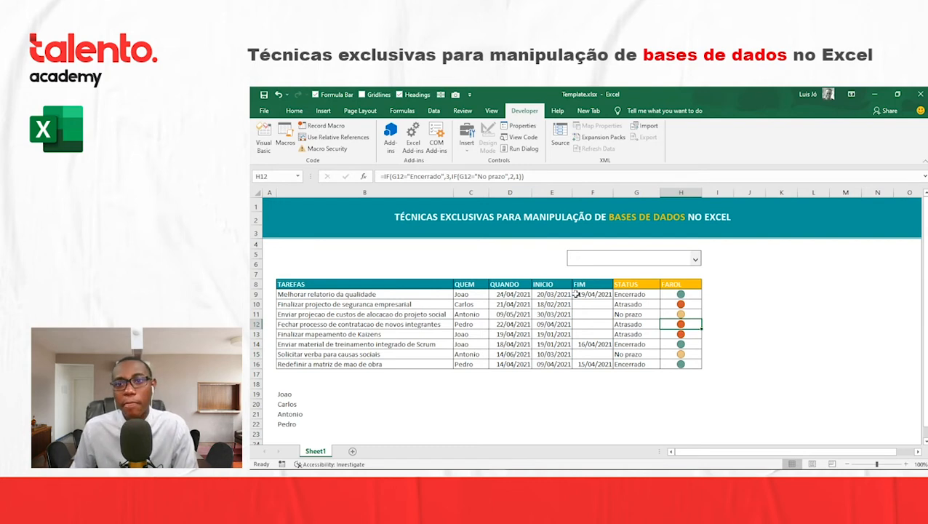
pyautogui.rightClick(590, 260)
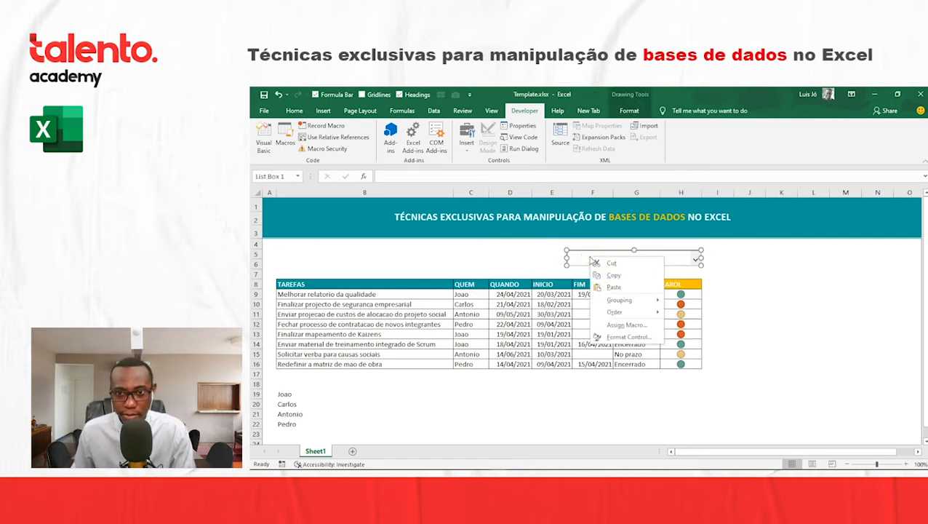
pyautogui.click(612, 276)
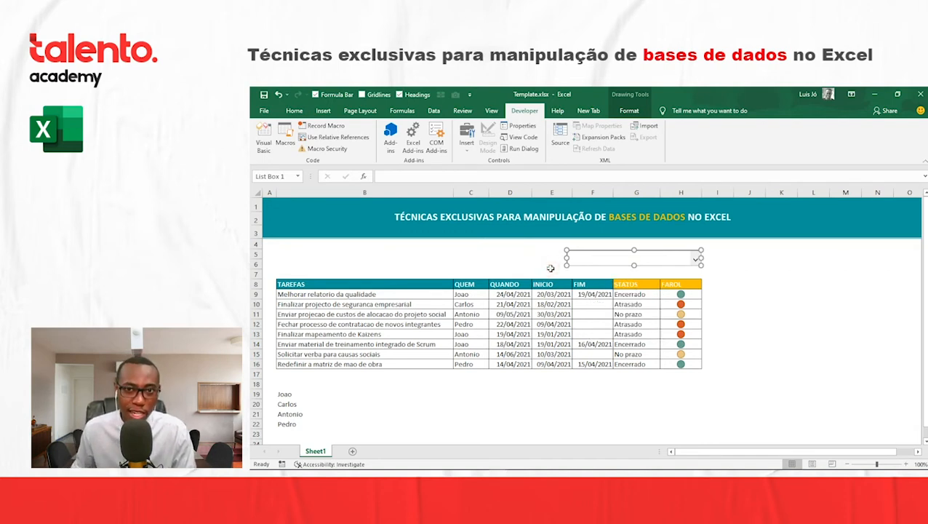
pyautogui.click(549, 266)
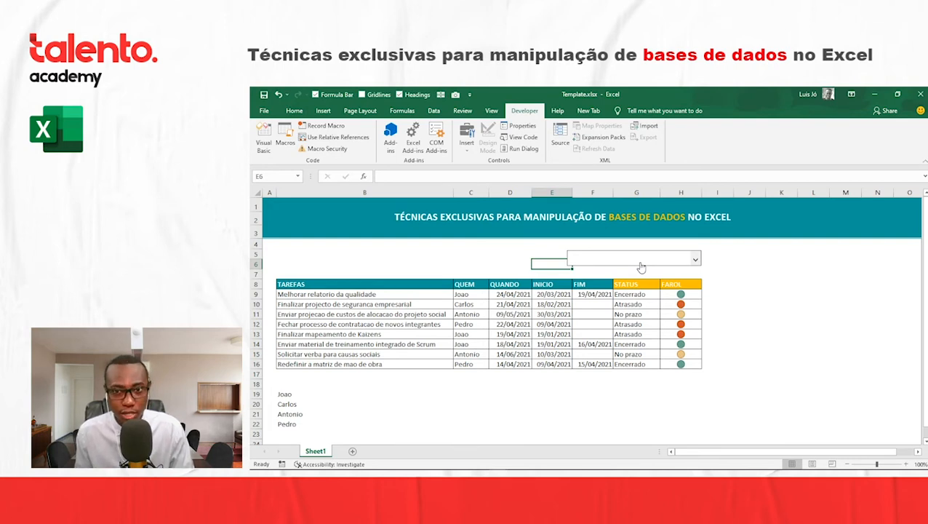
# - Open the list box's control formatting and set its input range to $B$19:$B$22
pyautogui.rightClick(641, 267)
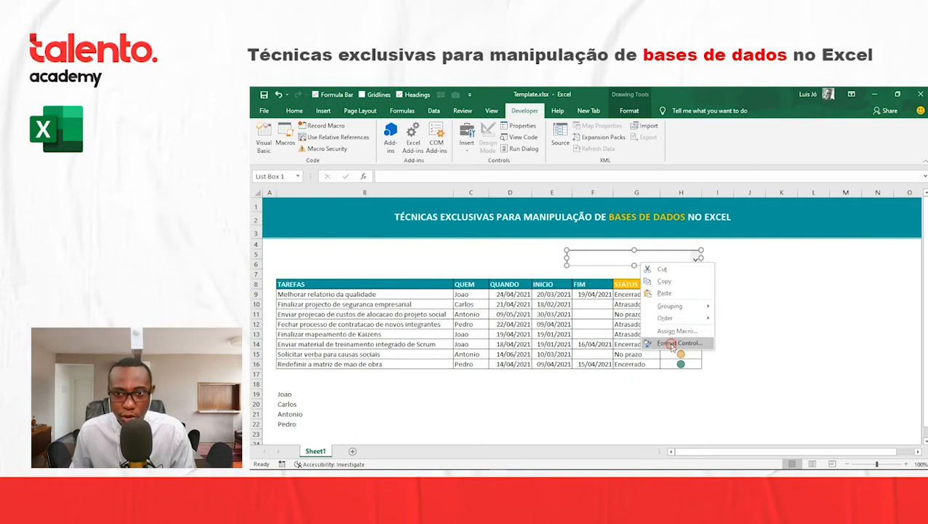
pyautogui.click(678, 343)
pyautogui.moveTo(599, 133); pyautogui.dragTo(414, 211)
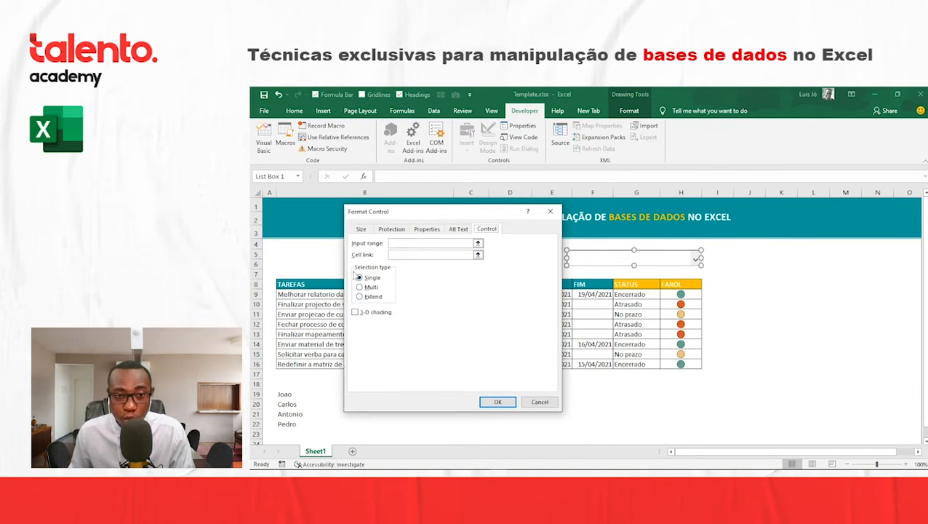
pyautogui.moveTo(436, 209); pyautogui.dragTo(511, 200)
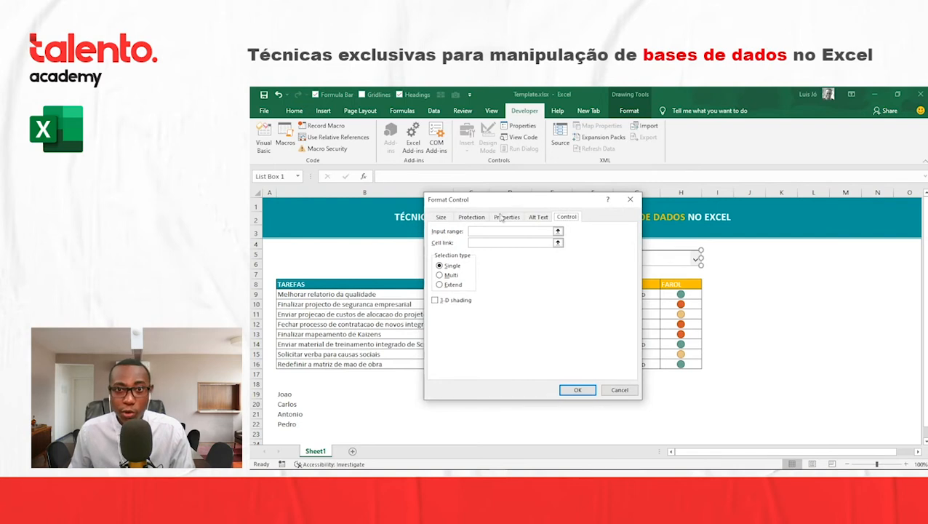
pyautogui.click(487, 231)
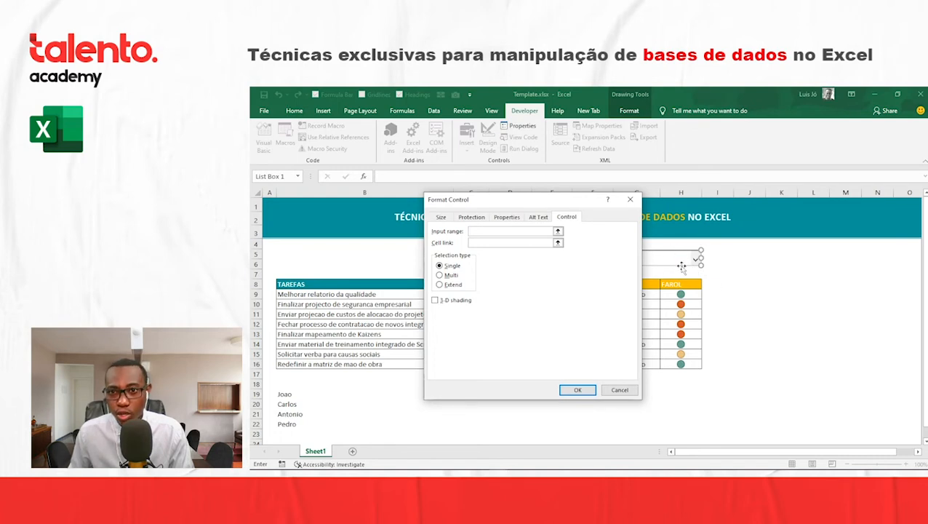
pyautogui.moveTo(571, 205); pyautogui.dragTo(478, 186)
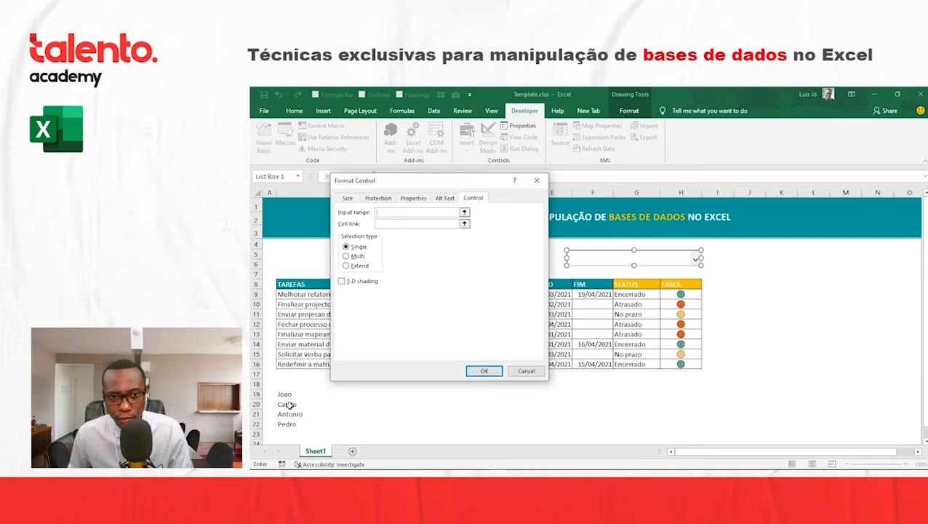
pyautogui.moveTo(288, 393); pyautogui.dragTo(288, 424)
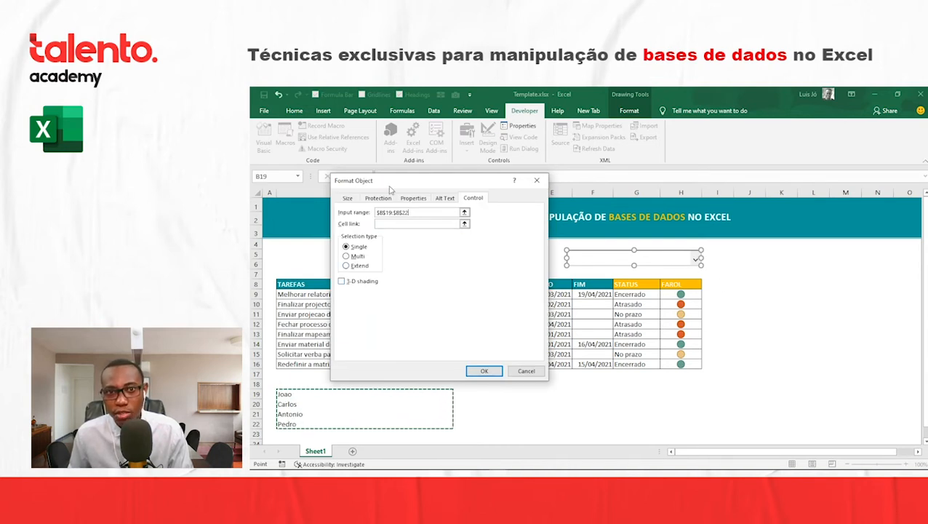
# - Set the list box's cell link to $B$18, the empty cell above the name list
pyautogui.click(396, 224)
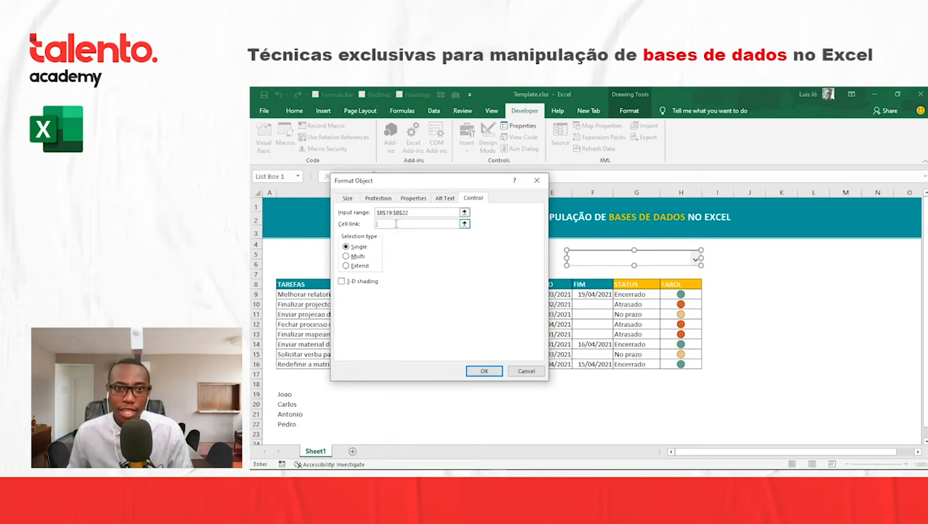
pyautogui.click(285, 384)
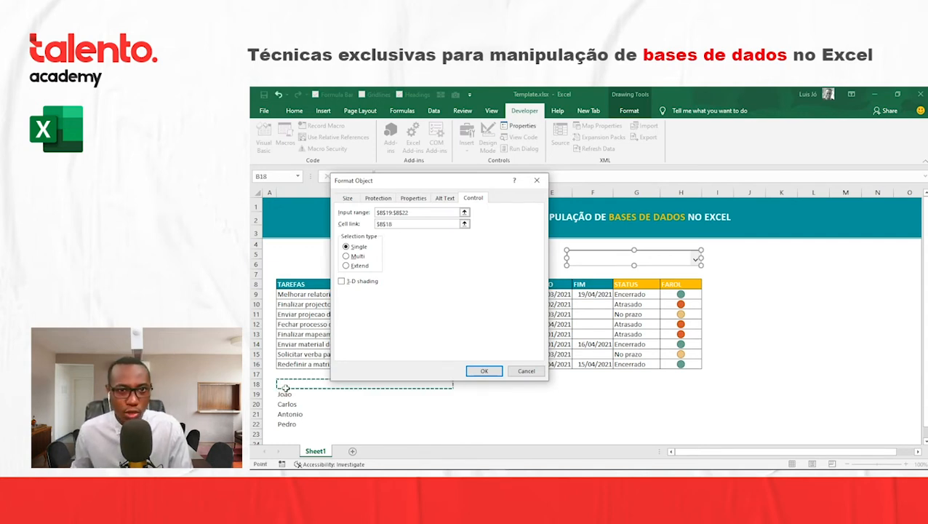
pyautogui.click(289, 434)
pyautogui.click(812, 319)
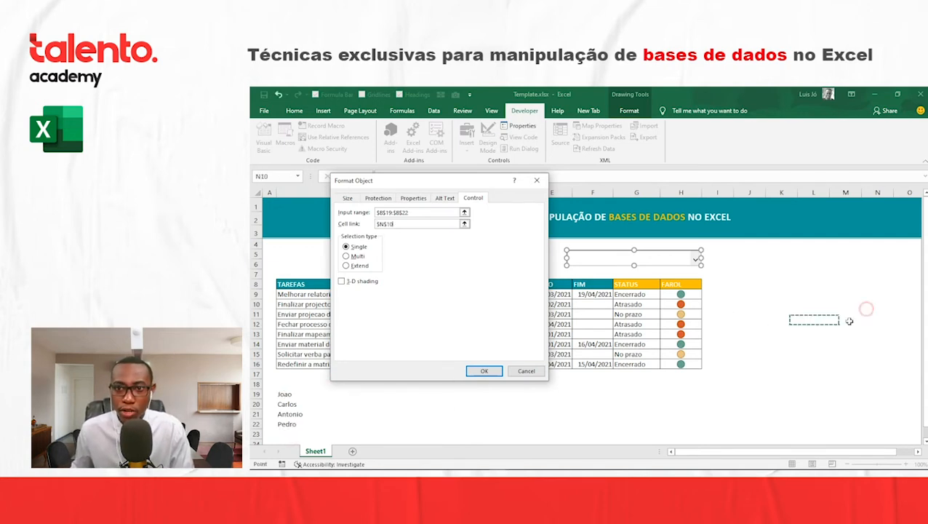
pyautogui.click(877, 304)
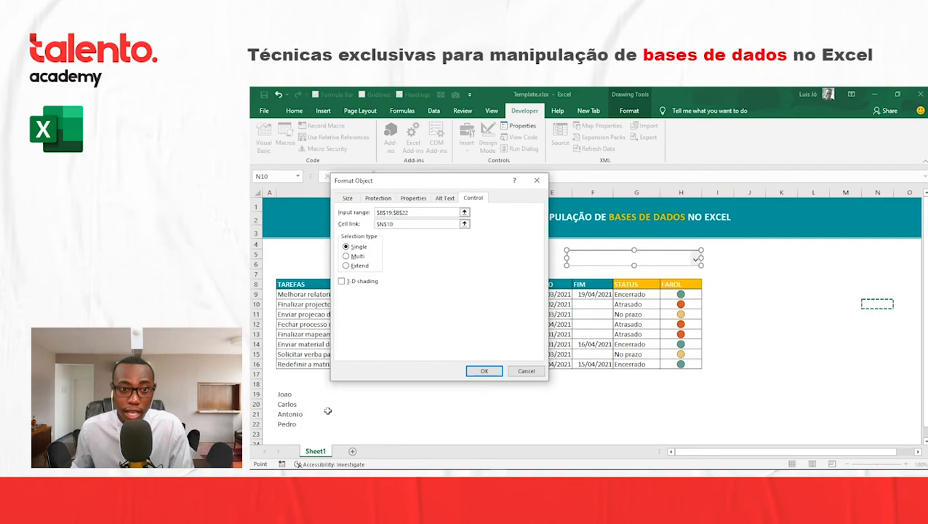
pyautogui.click(290, 385)
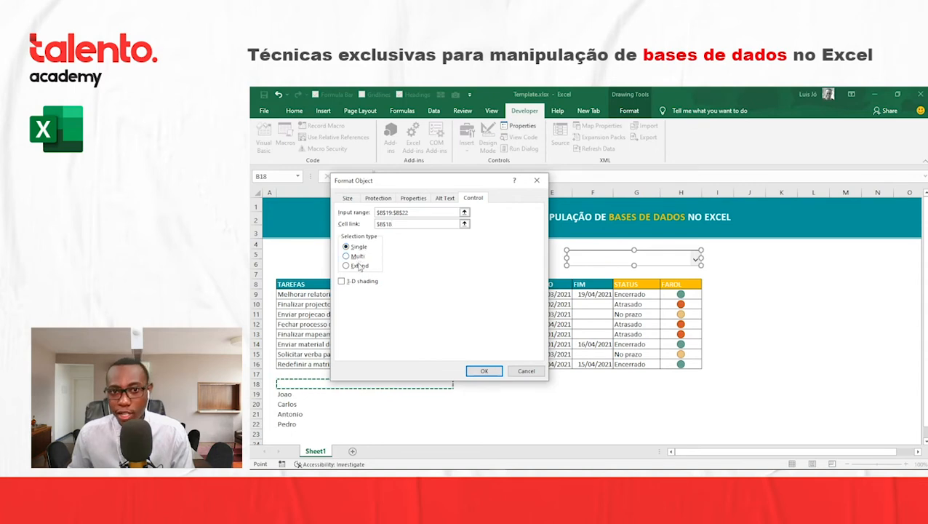
# - Apply the list box's control settings and select its second name to test the cell link
pyautogui.click(484, 371)
pyautogui.click(574, 398)
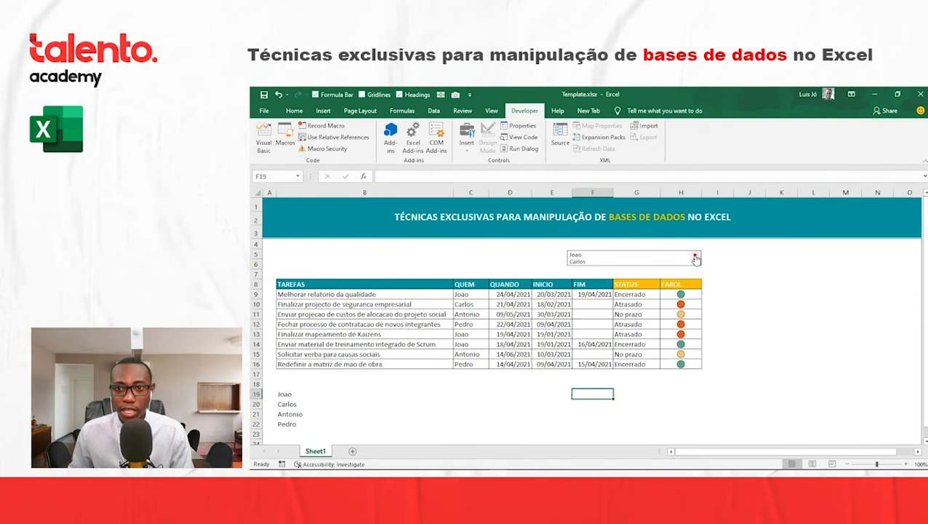
pyautogui.click(617, 261)
# - Enlarge the list box so that all four names fit above the task table, and select its first name
pyautogui.rightClick(613, 251)
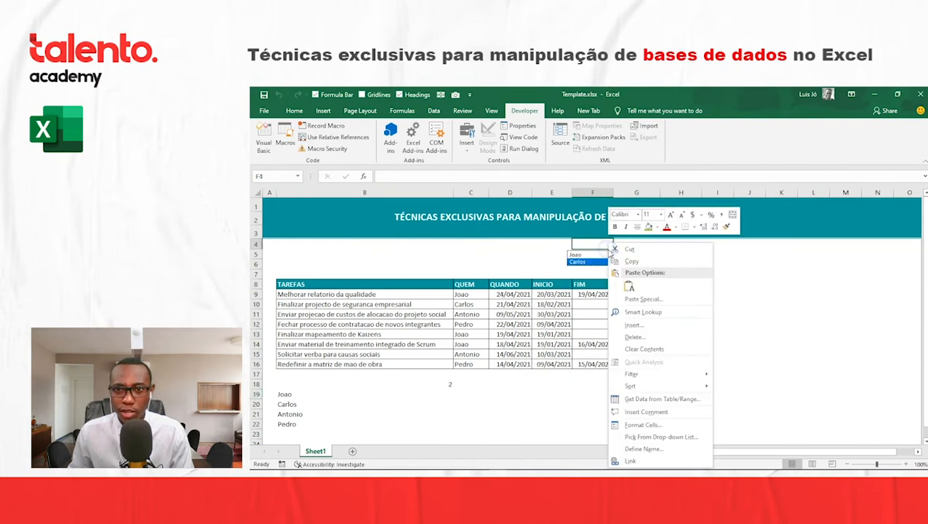
pyautogui.press('Escape')
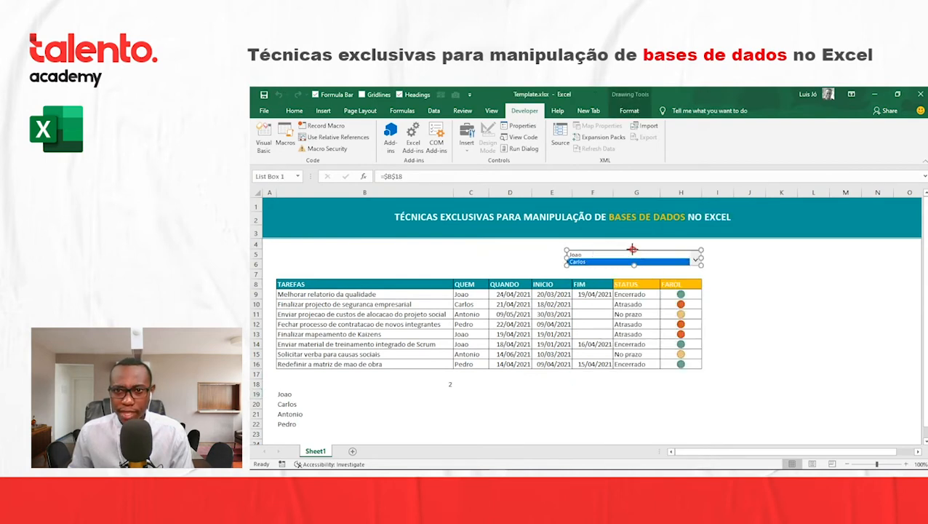
pyautogui.moveTo(634, 250); pyautogui.dragTo(634, 274)
pyautogui.moveTo(642, 240); pyautogui.dragTo(643, 242)
pyautogui.click(749, 253)
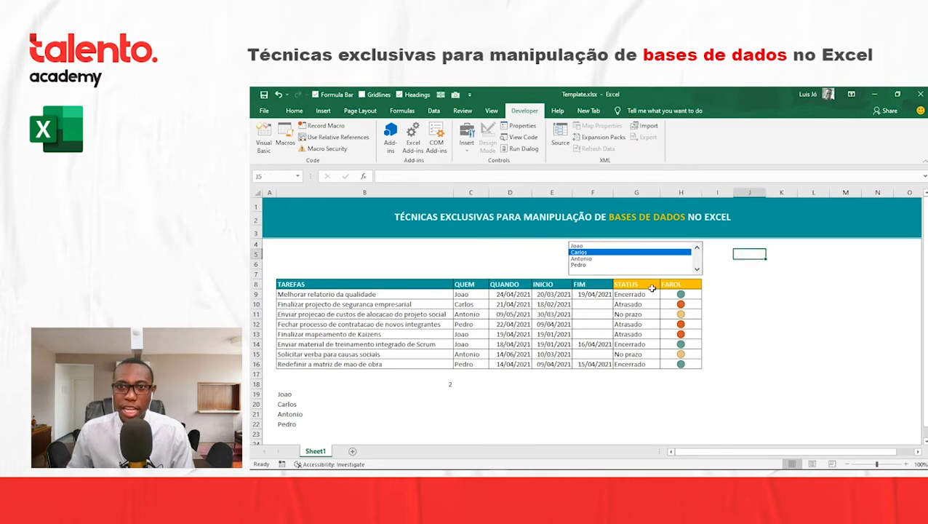
pyautogui.click(579, 246)
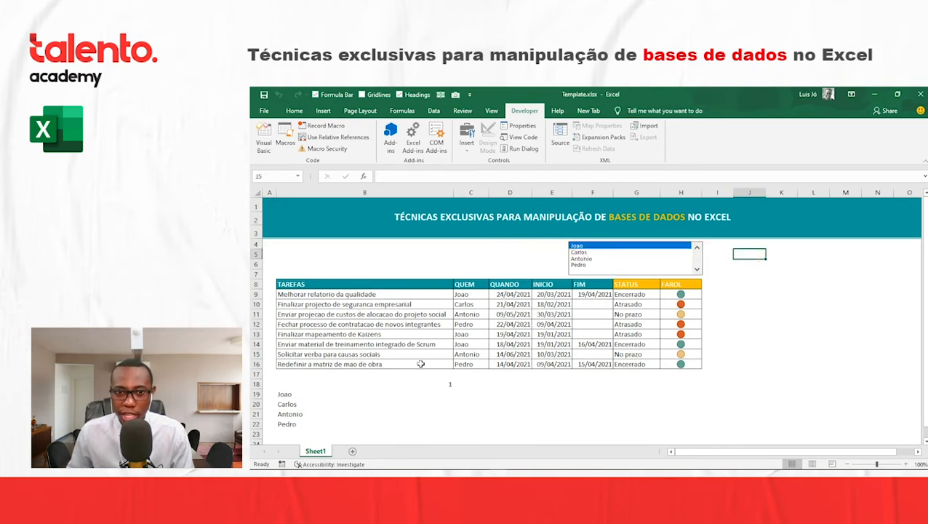
# - Left-align the linked cell B18 and fill it with orange
pyautogui.click(411, 382)
pyautogui.click(294, 111)
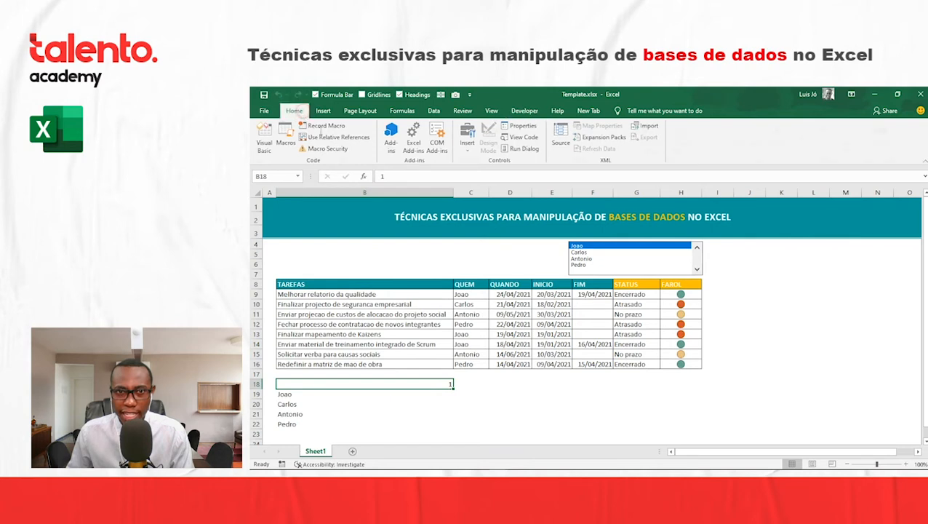
pyautogui.click(424, 146)
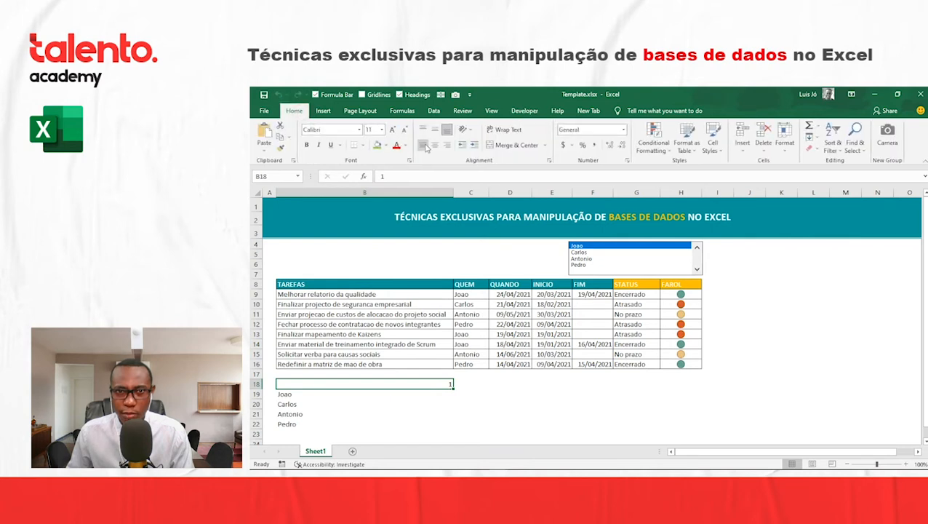
pyautogui.click(387, 145)
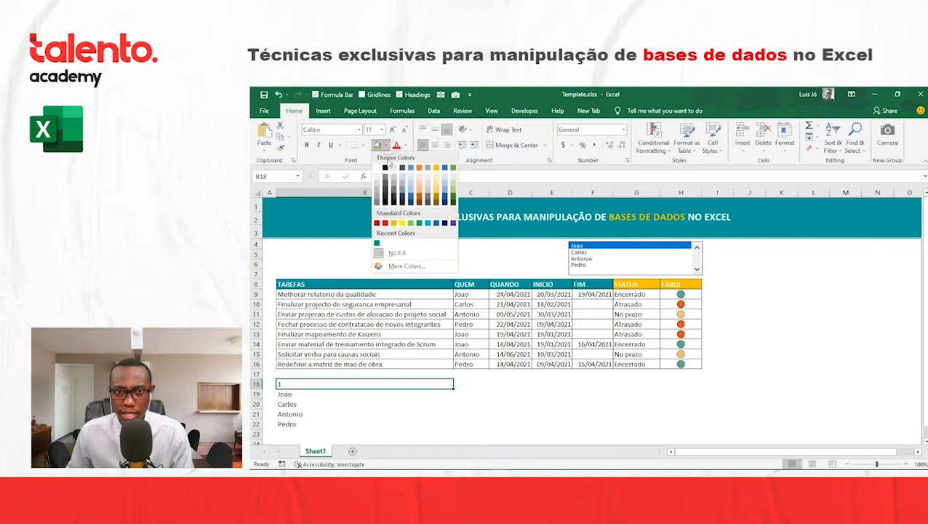
pyautogui.click(393, 223)
pyautogui.click(736, 255)
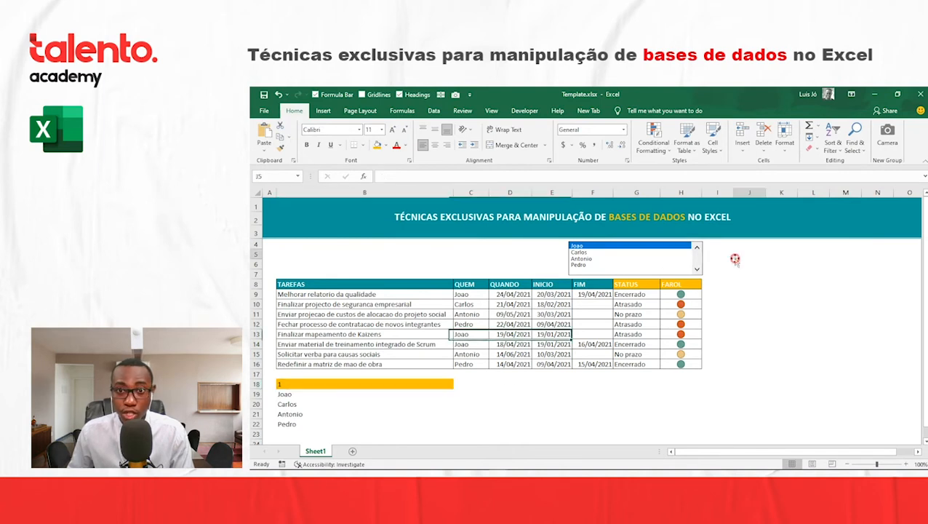
# - Select different names in the list box and compare the number in B18 with the name list and the task rows
pyautogui.click(587, 266)
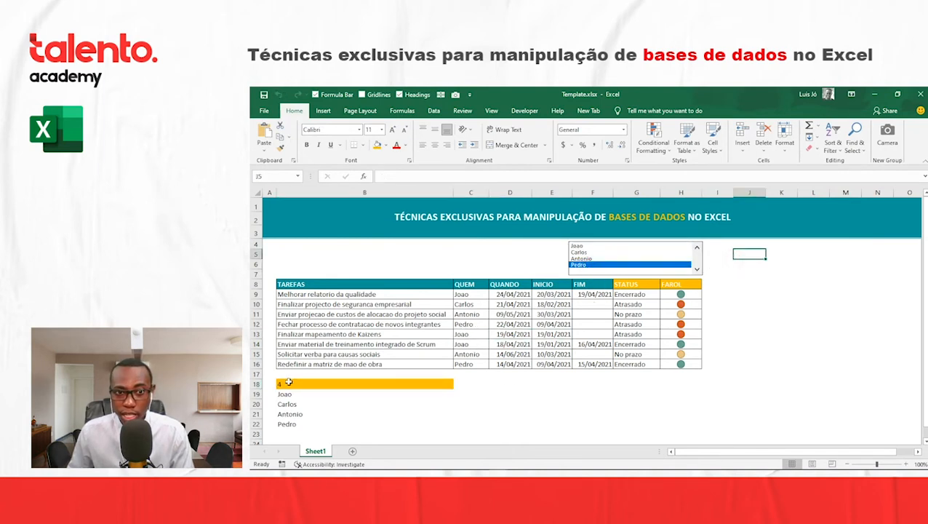
pyautogui.click(582, 253)
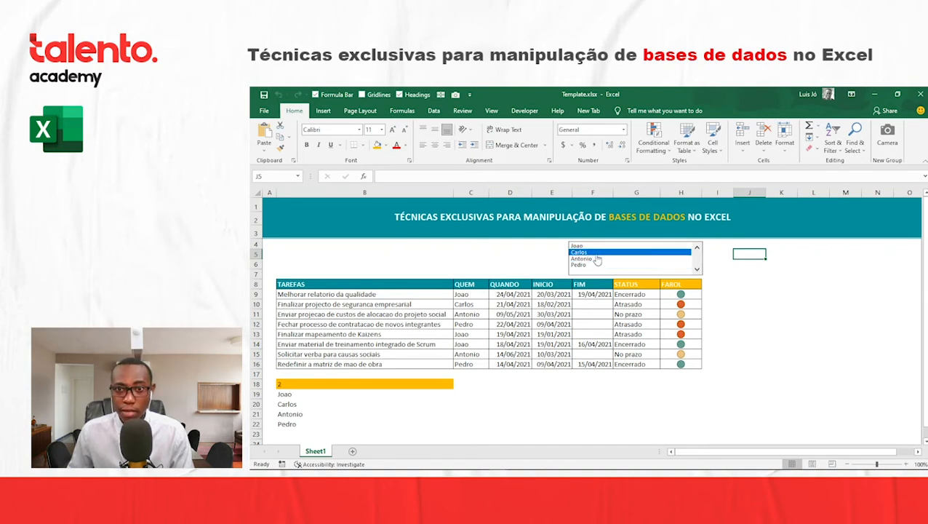
pyautogui.click(589, 258)
pyautogui.click(295, 384)
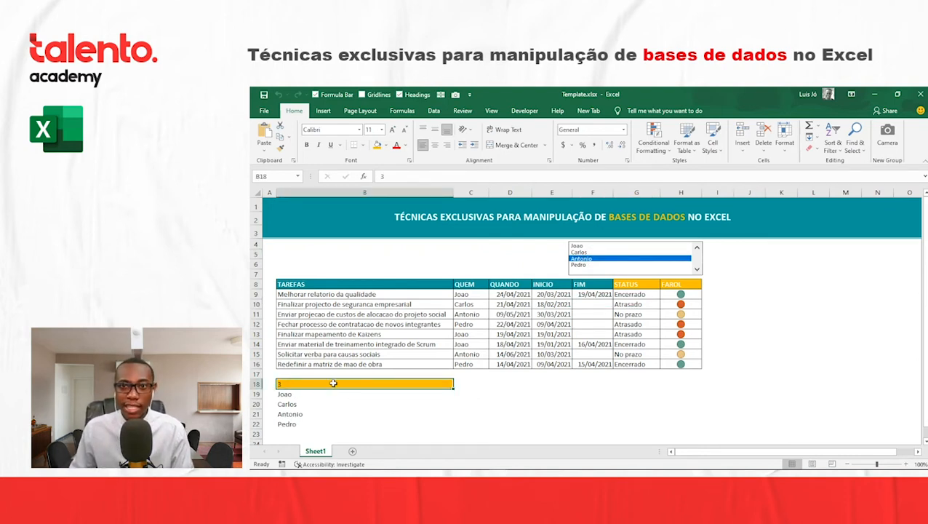
pyautogui.click(586, 247)
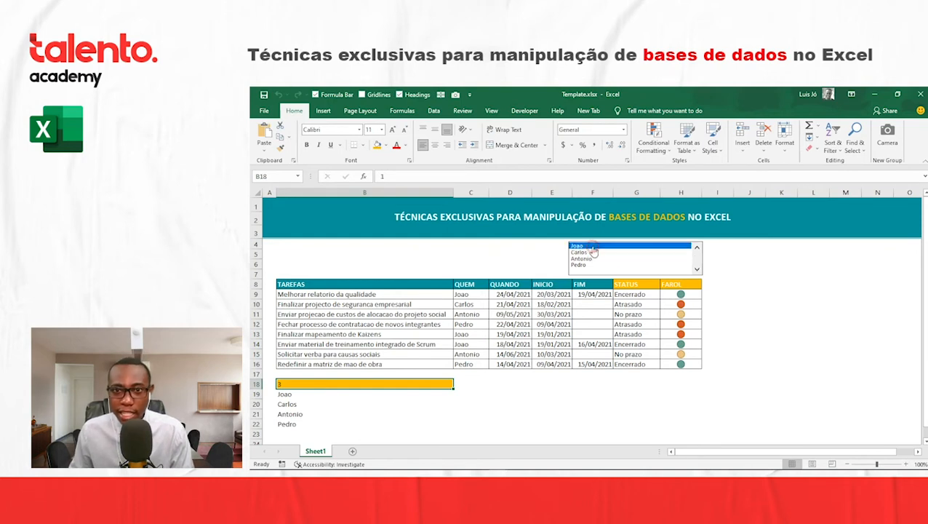
pyautogui.click(581, 264)
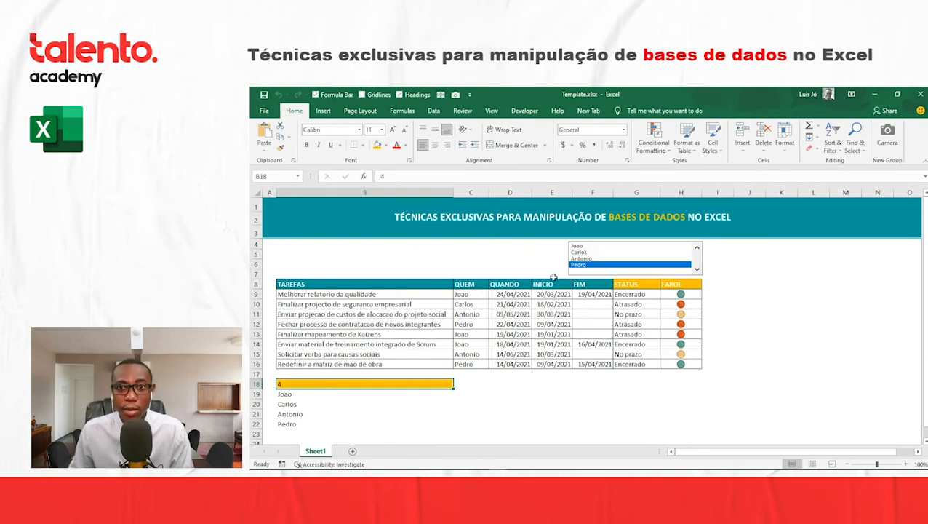
pyautogui.click(579, 245)
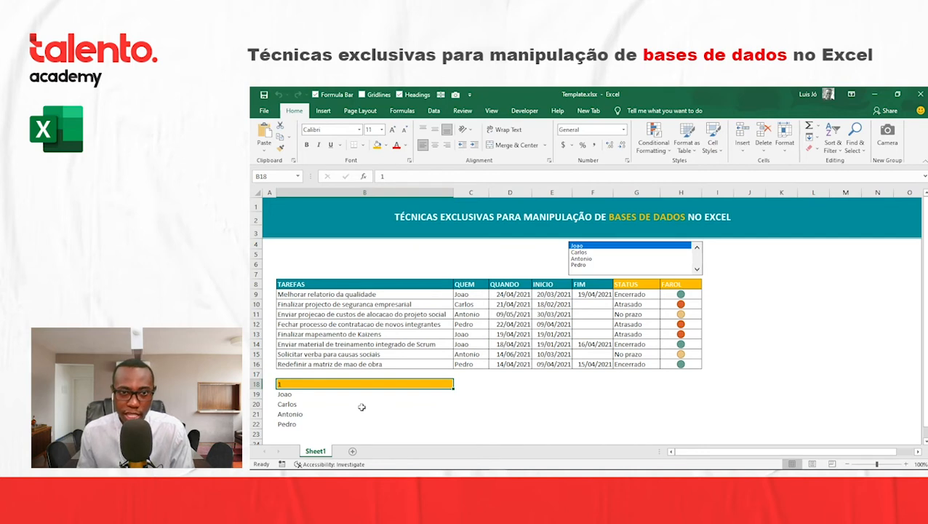
pyautogui.click(269, 294)
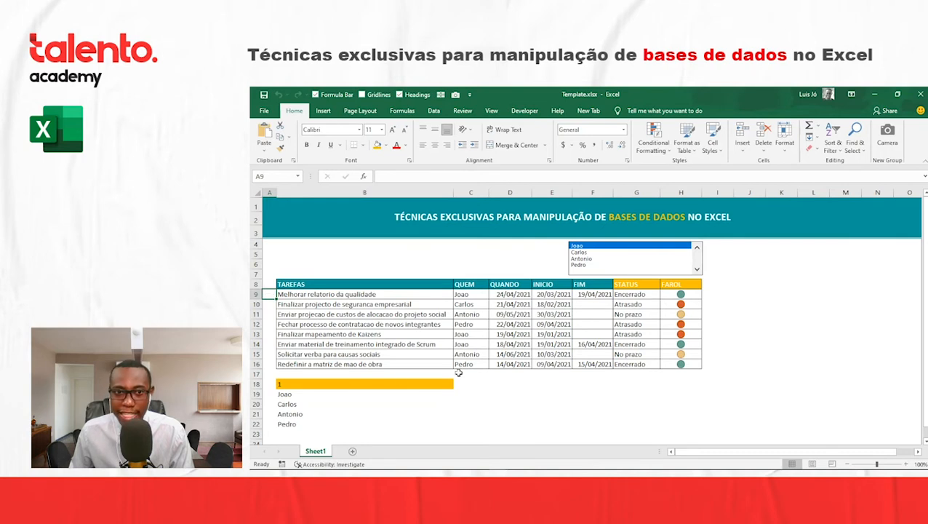
pyautogui.click(283, 384)
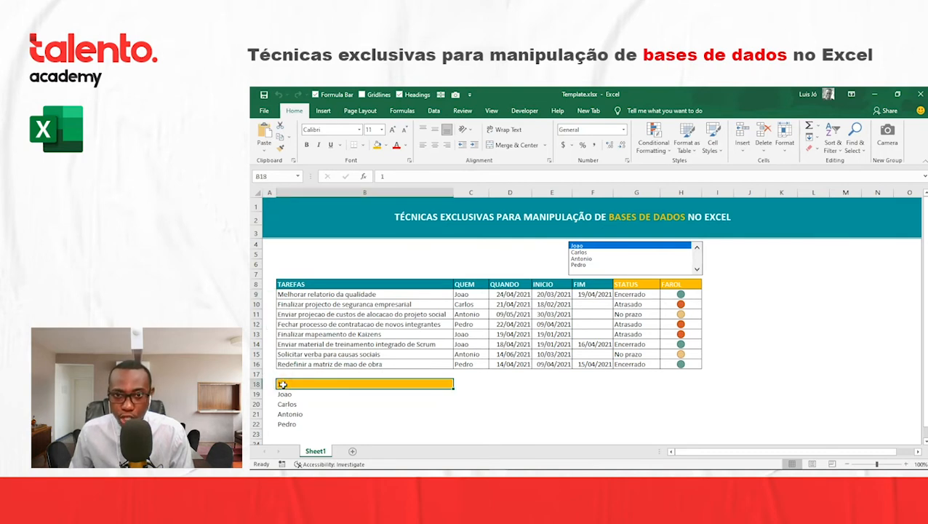
pyautogui.click(580, 253)
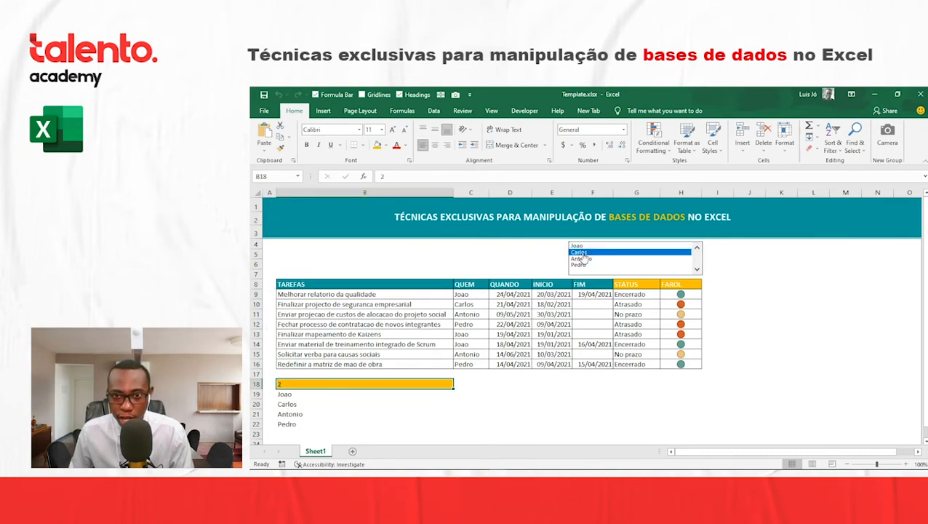
pyautogui.click(575, 265)
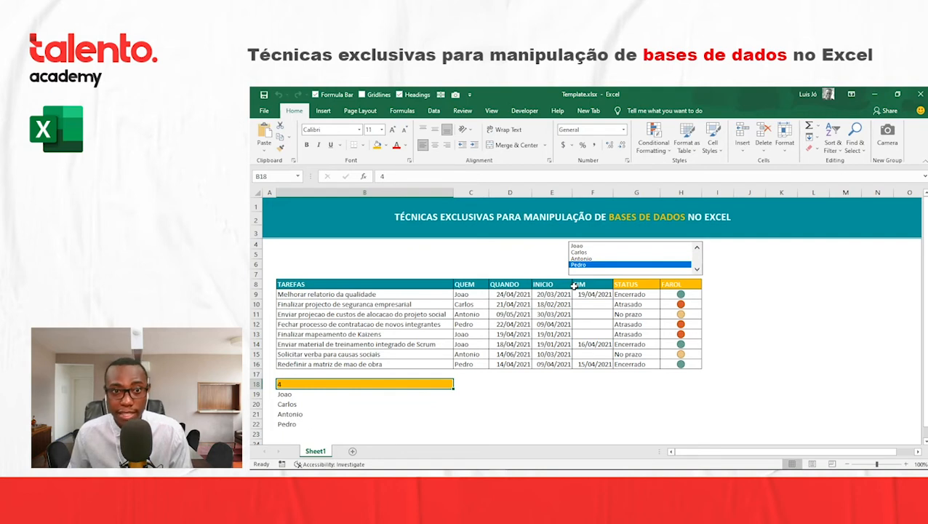
pyautogui.click(270, 298)
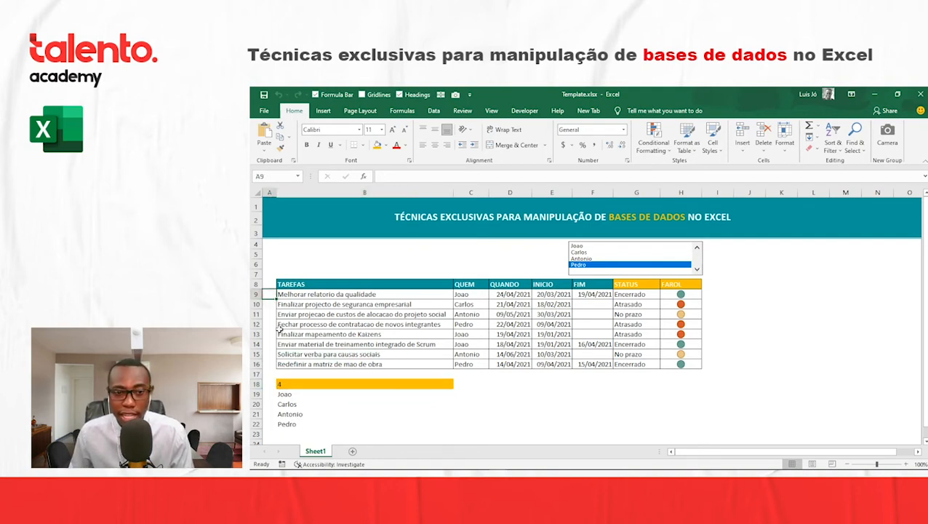
pyautogui.click(281, 385)
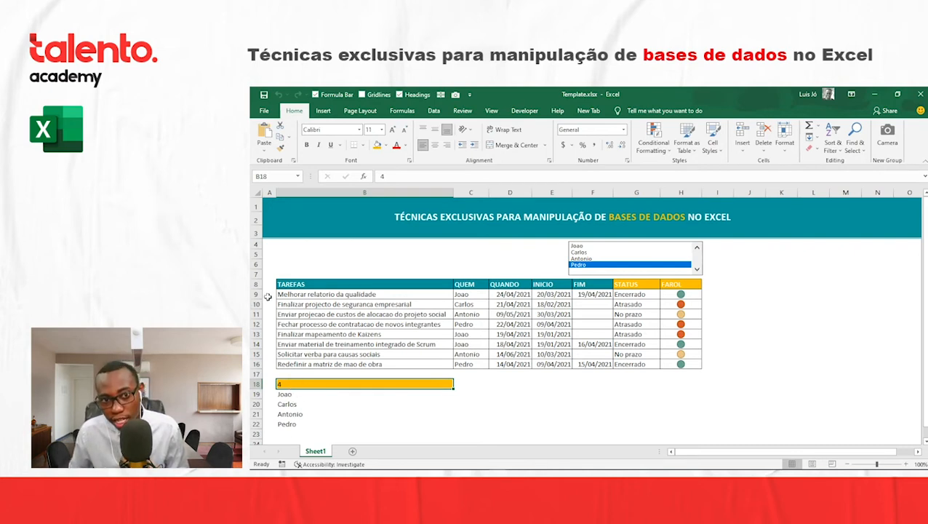
# - Start an IF formula in A9, beside the first task, that returns 1 when C9 equals the first name in the list
pyautogui.moveTo(269, 295); pyautogui.dragTo(275, 365)
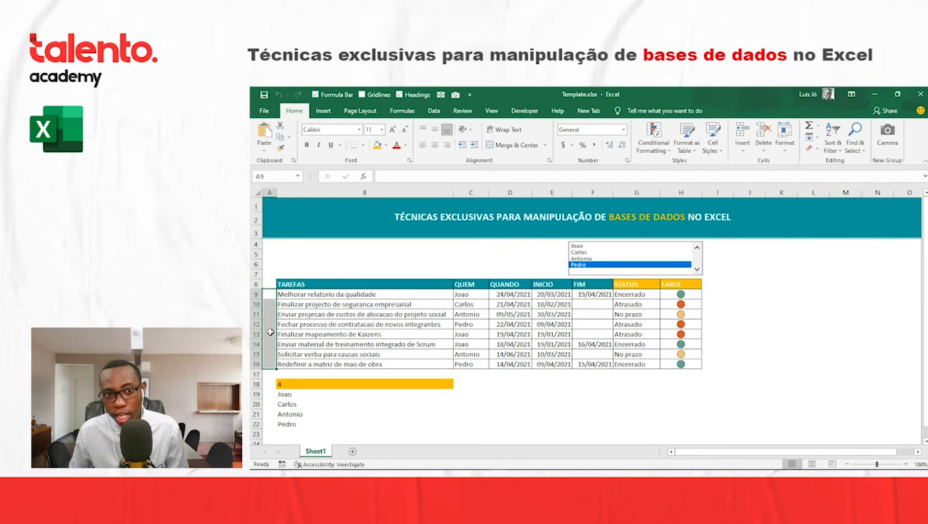
pyautogui.click(268, 295)
pyautogui.write('=IF(')
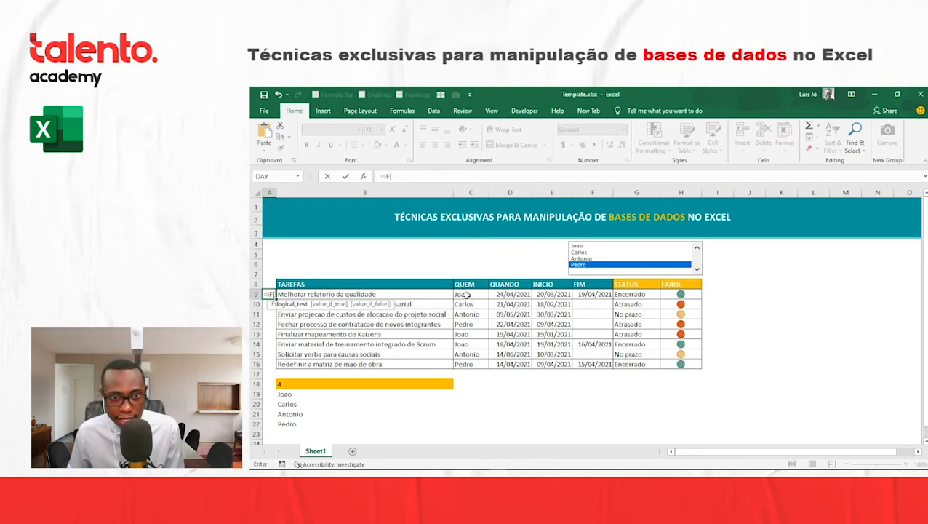
pyautogui.click(469, 293)
pyautogui.write('=')
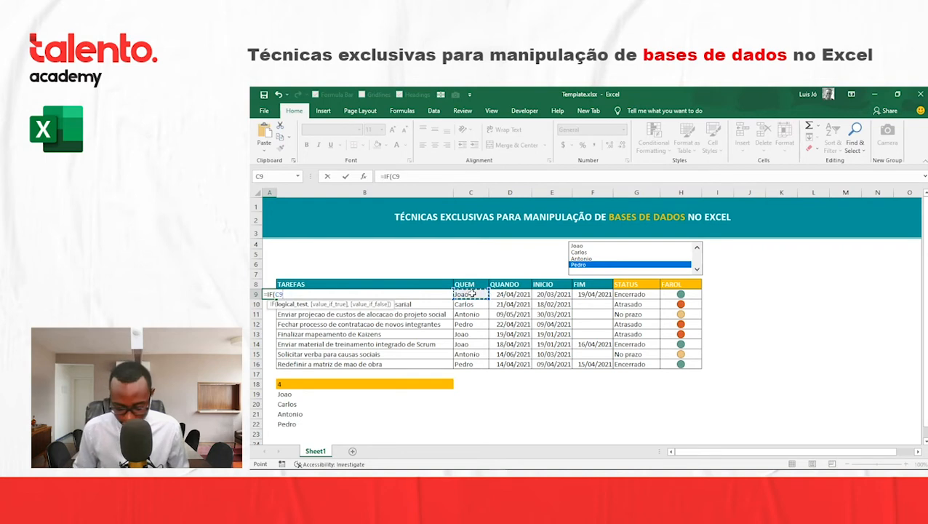
pyautogui.write('Joao')
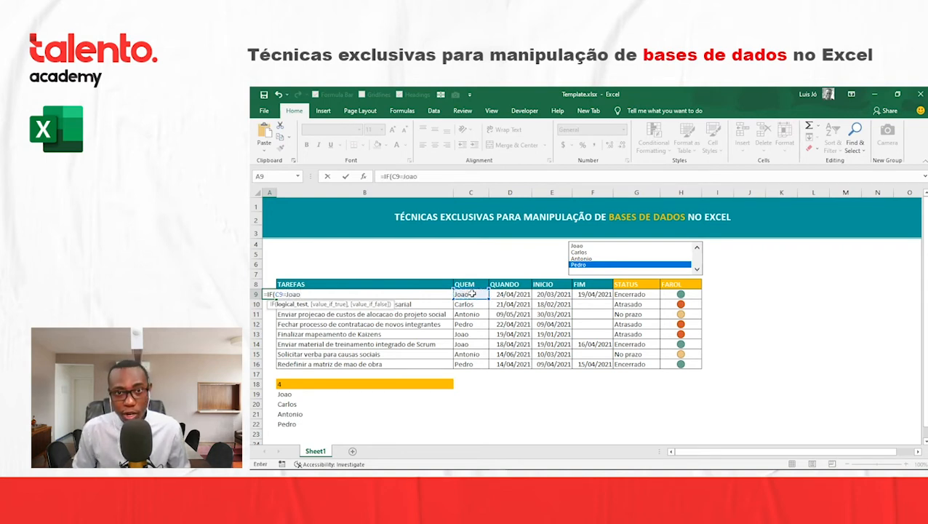
pyautogui.click(402, 175)
pyautogui.write('"Joao')
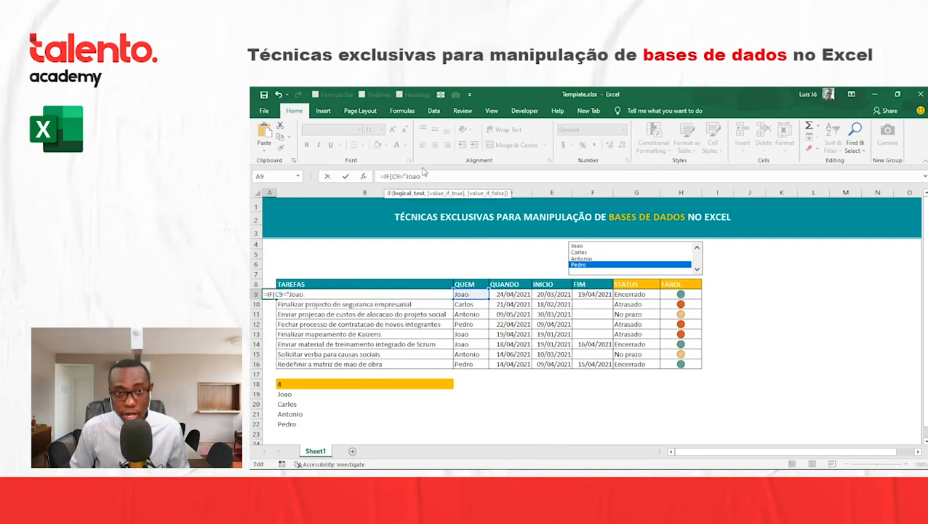
pyautogui.write('",')
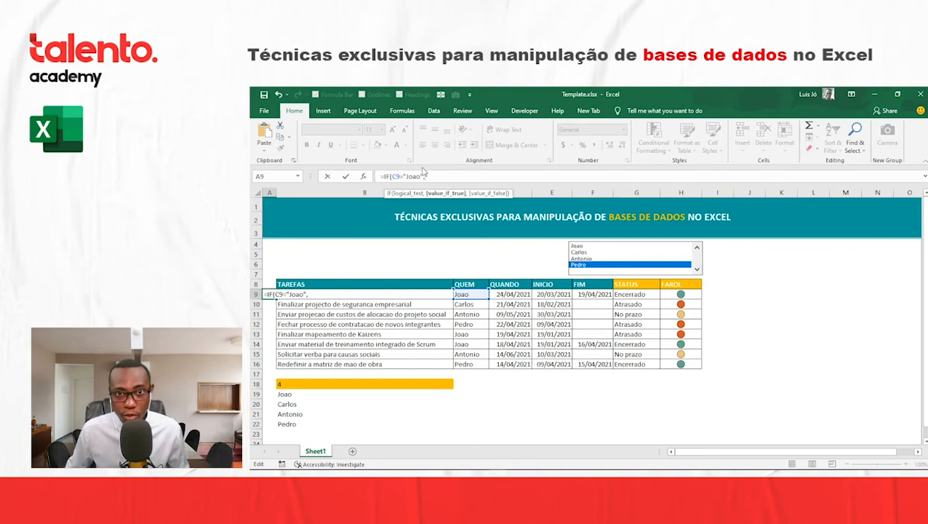
pyautogui.write('1,')
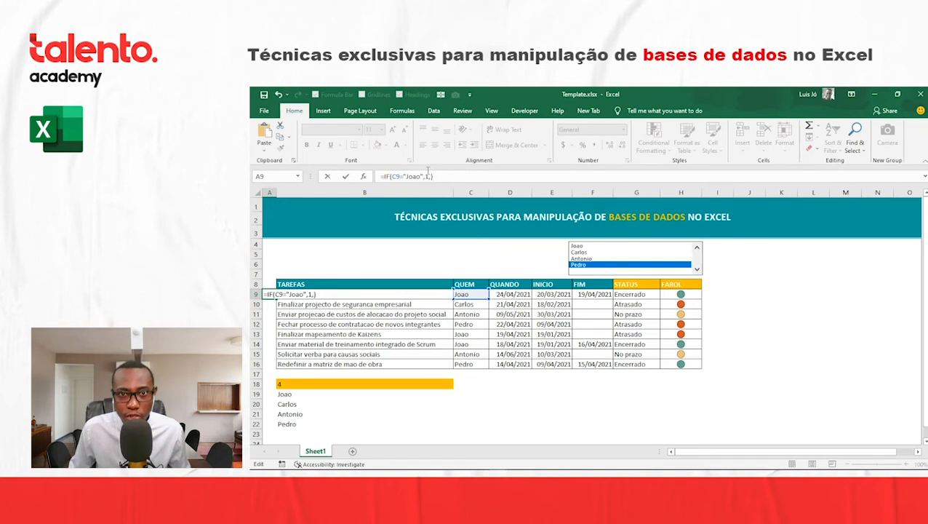
# - Nest a second IF in the A9 formula that returns 2 when C9 equals the second name, and begin a third IF
pyautogui.click(429, 176)
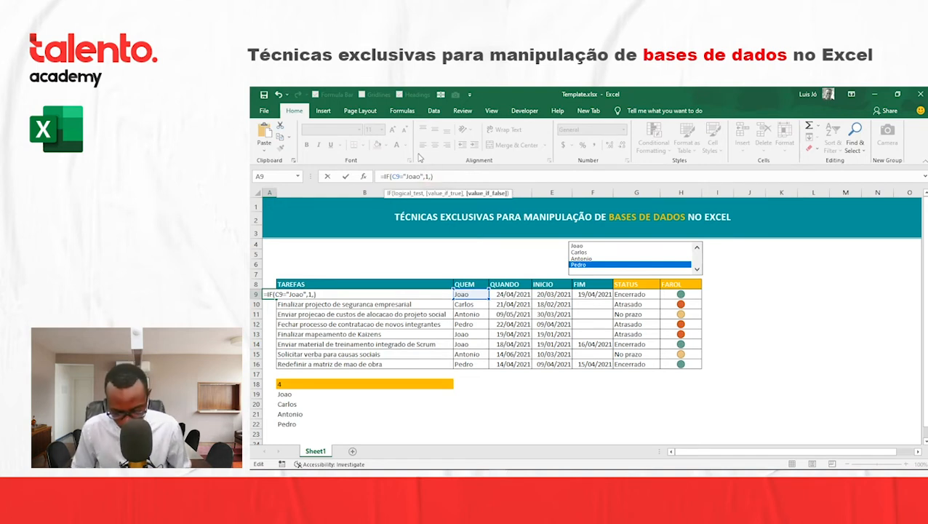
pyautogui.write('if()')
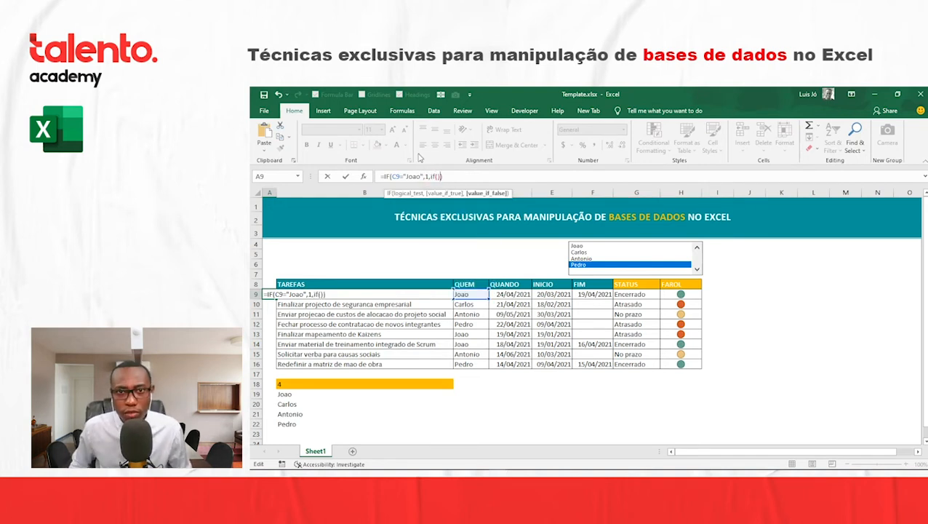
pyautogui.press('Left')
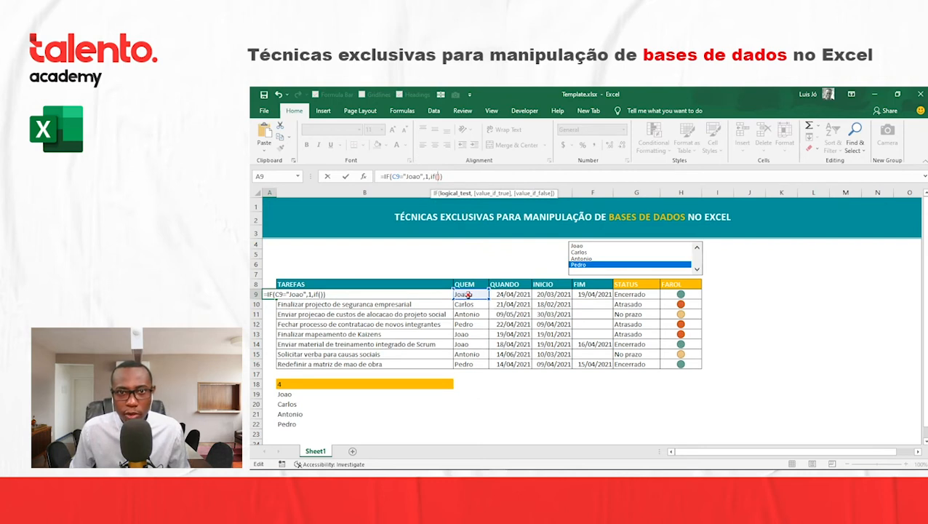
pyautogui.click(464, 294)
pyautogui.write('=')
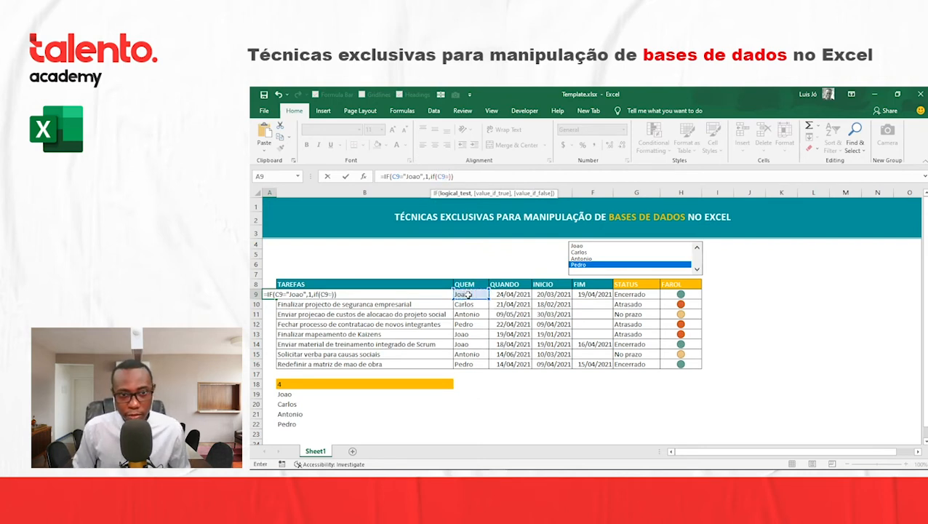
pyautogui.write('"Carlos"')
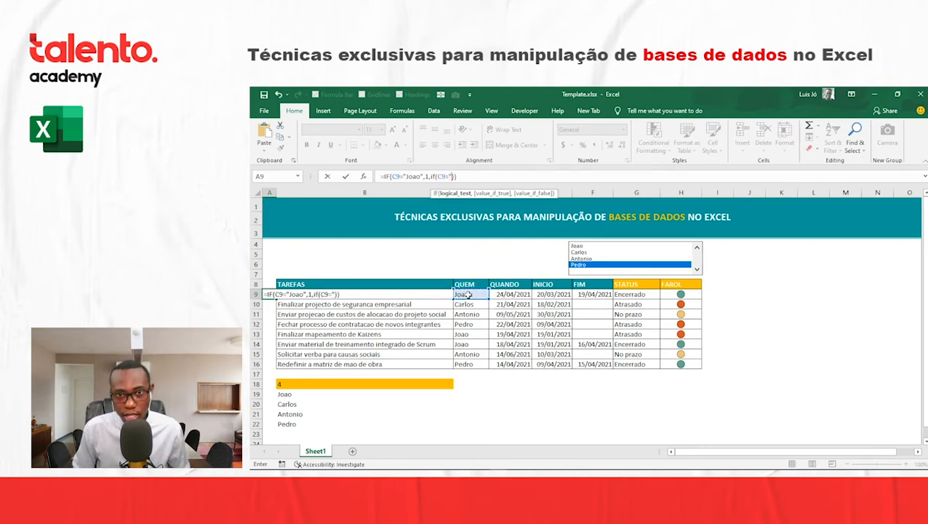
pyautogui.write(',2,')
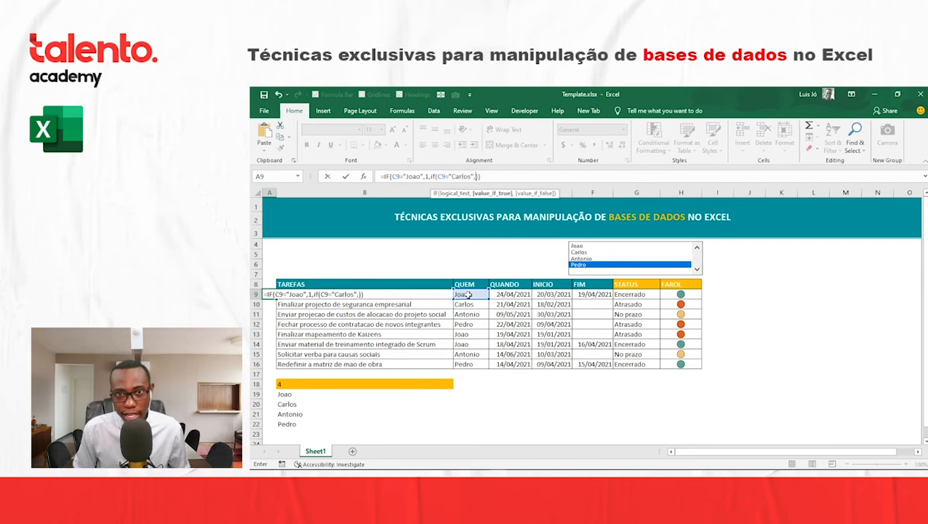
pyautogui.write('if()')
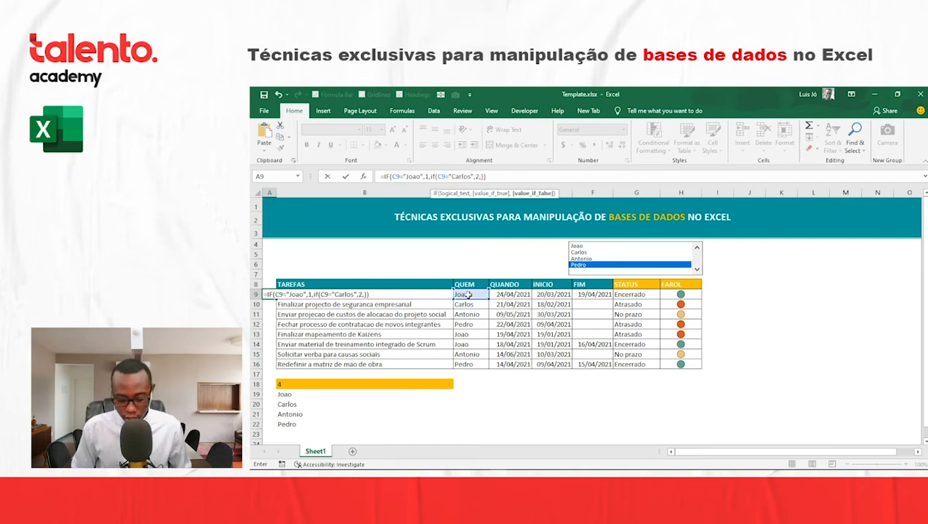
pyautogui.press('Return')
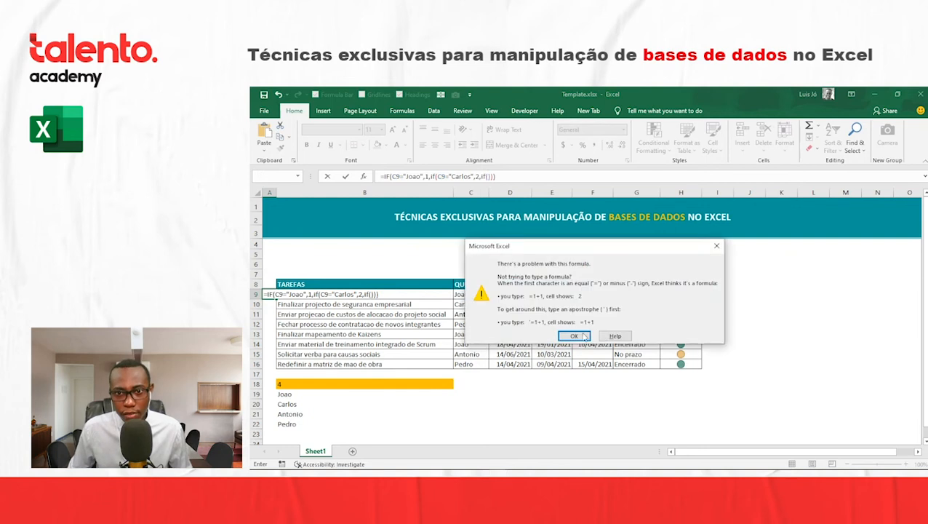
pyautogui.click(574, 334)
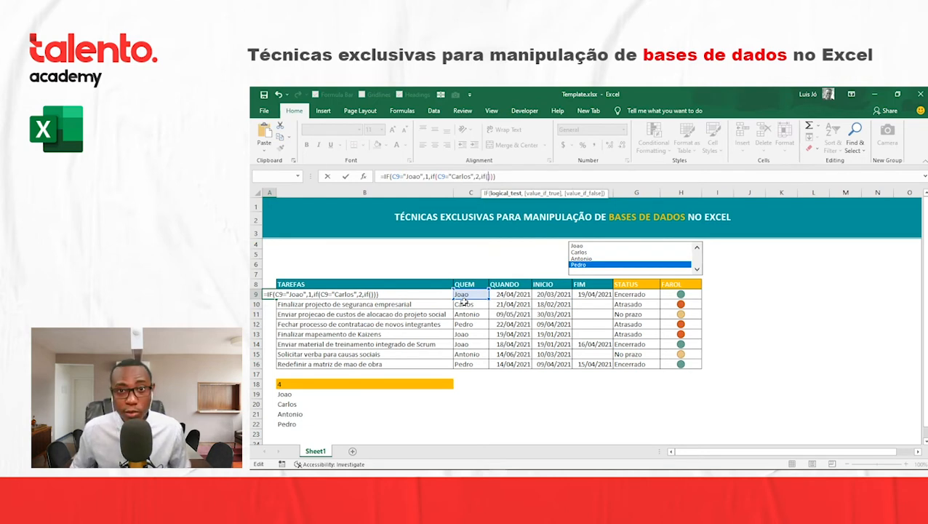
# - Complete the third IF to return 3 when C9 equals the third name, otherwise 4, and copy the A9 formula down to A16
pyautogui.click(471, 294)
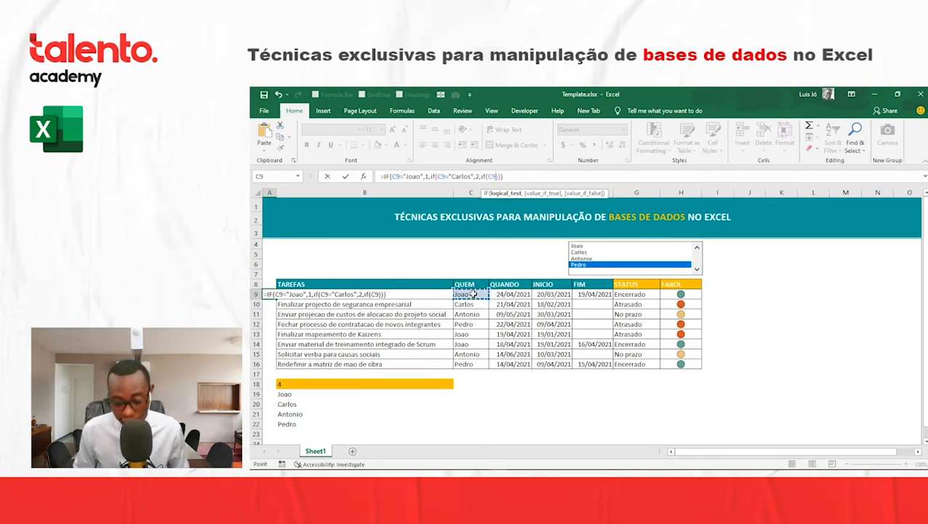
pyautogui.write('="Anyo"')
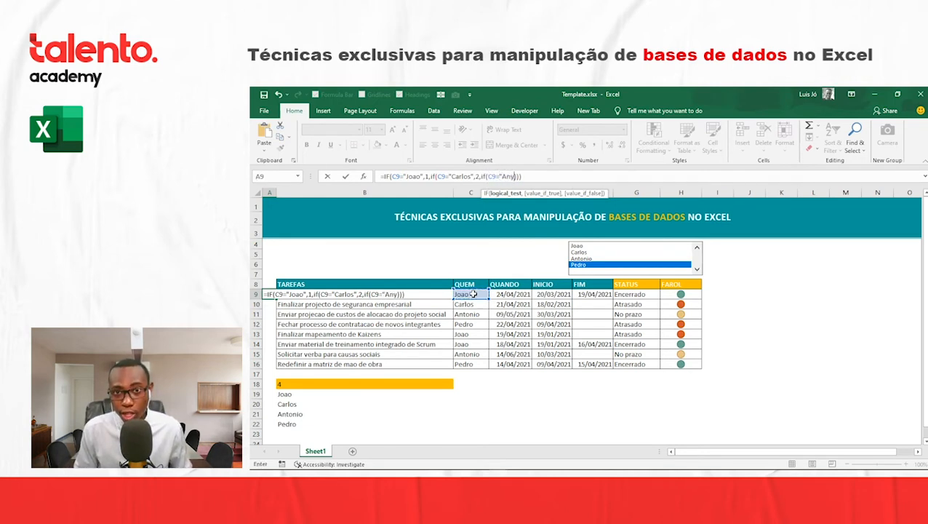
pyautogui.press('BackSpace')
pyautogui.press('BackSpace')
pyautogui.write('t')
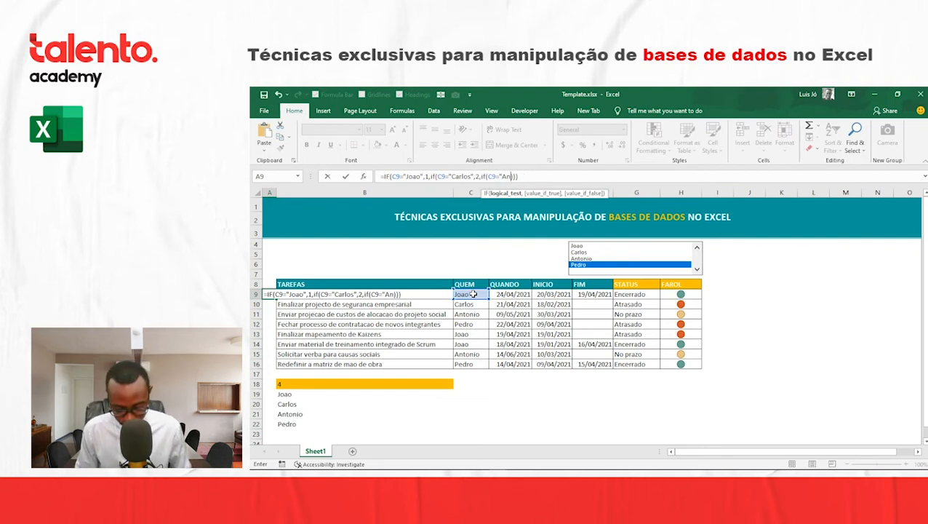
pyautogui.write('onio"')
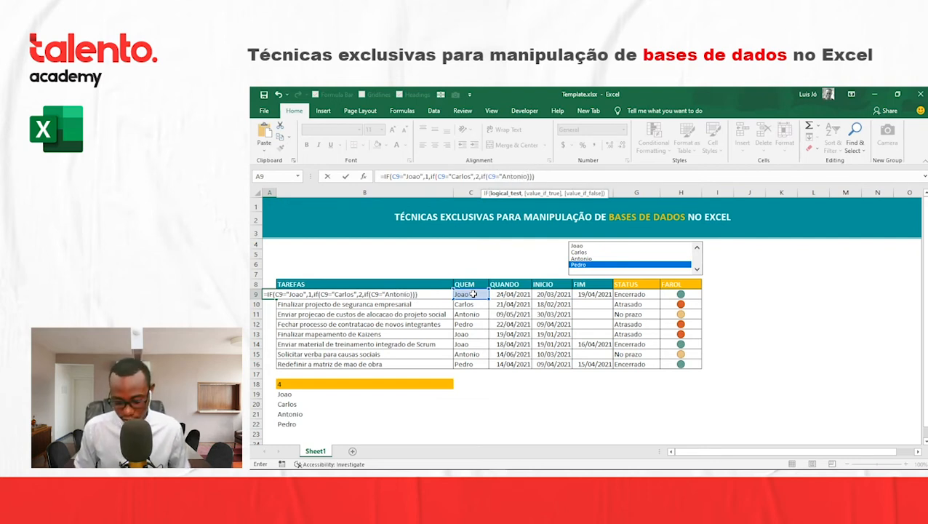
pyautogui.write(',3,4')
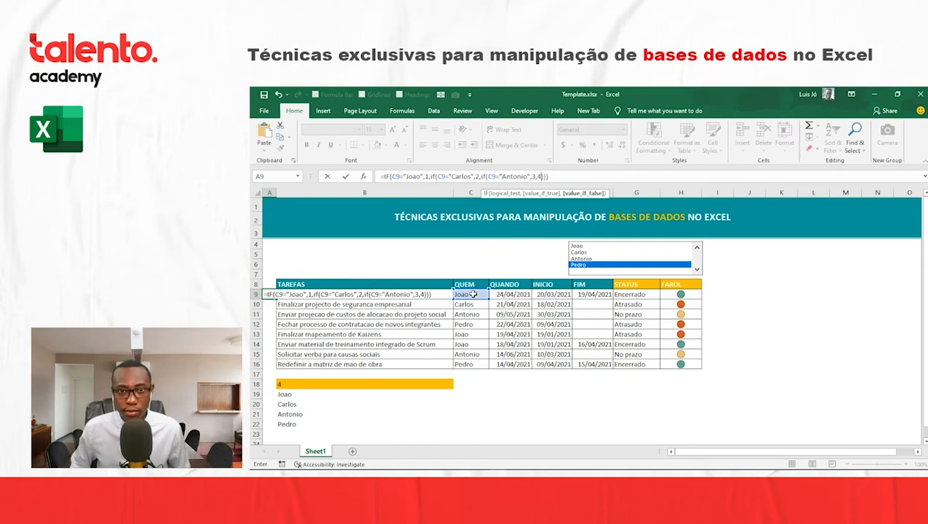
pyautogui.press('Return')
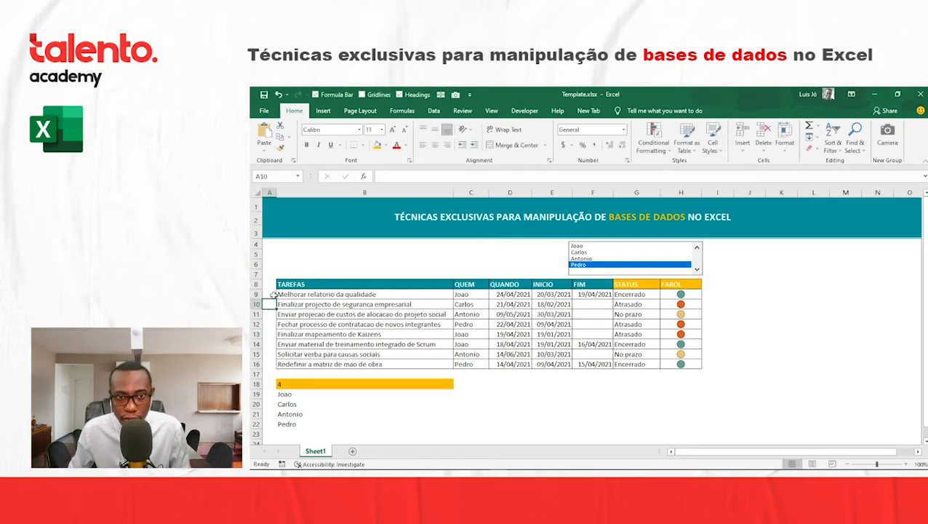
pyautogui.click(272, 294)
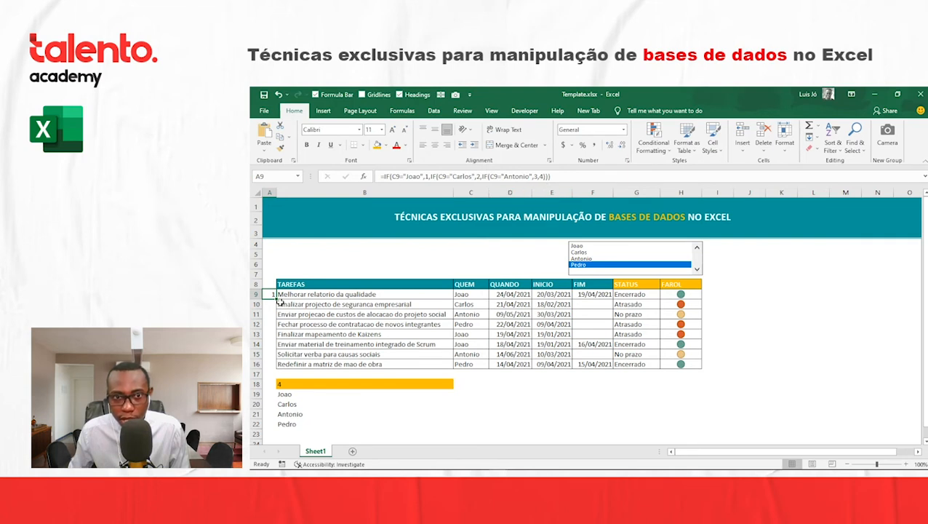
pyautogui.moveTo(276, 298); pyautogui.dragTo(278, 366)
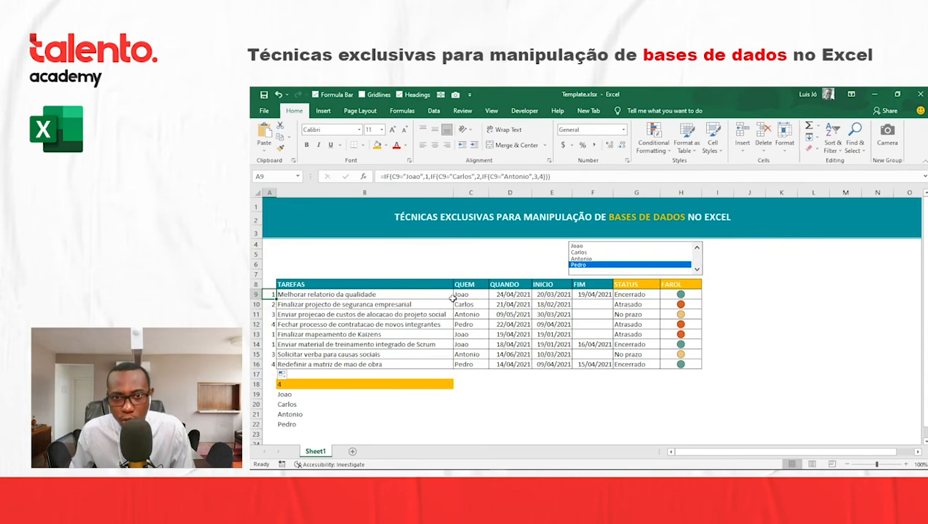
# - Check the responsible person in each QUEM cell against the numbers in A9:A16
pyautogui.click(478, 304)
pyautogui.click(474, 314)
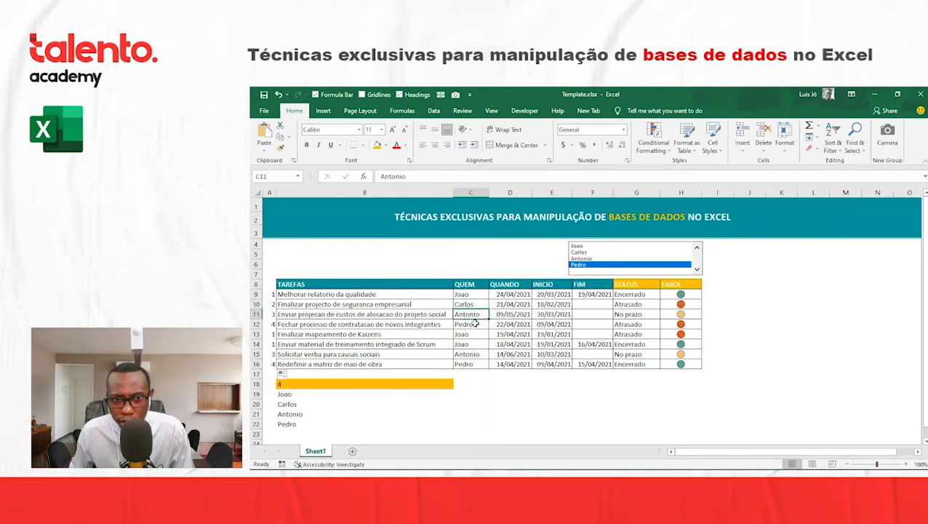
pyautogui.click(473, 324)
pyautogui.click(477, 336)
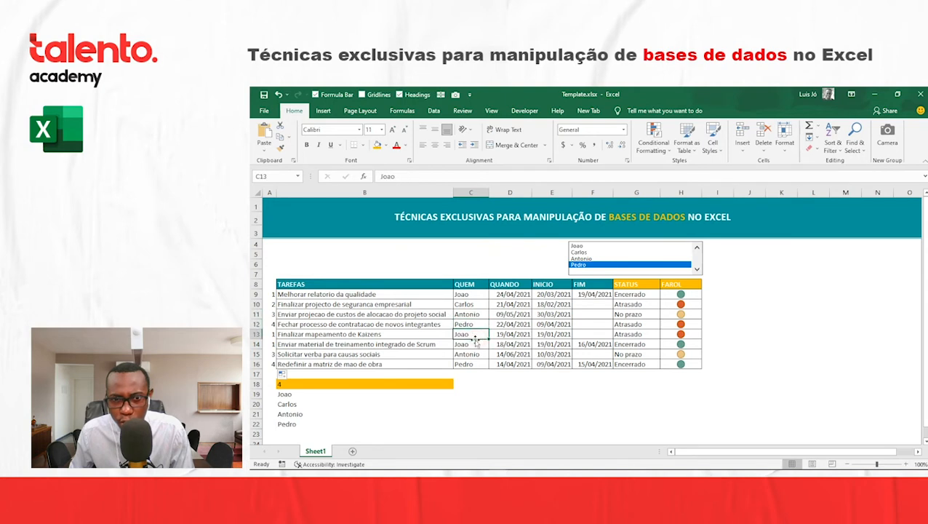
pyautogui.click(473, 343)
pyautogui.click(473, 354)
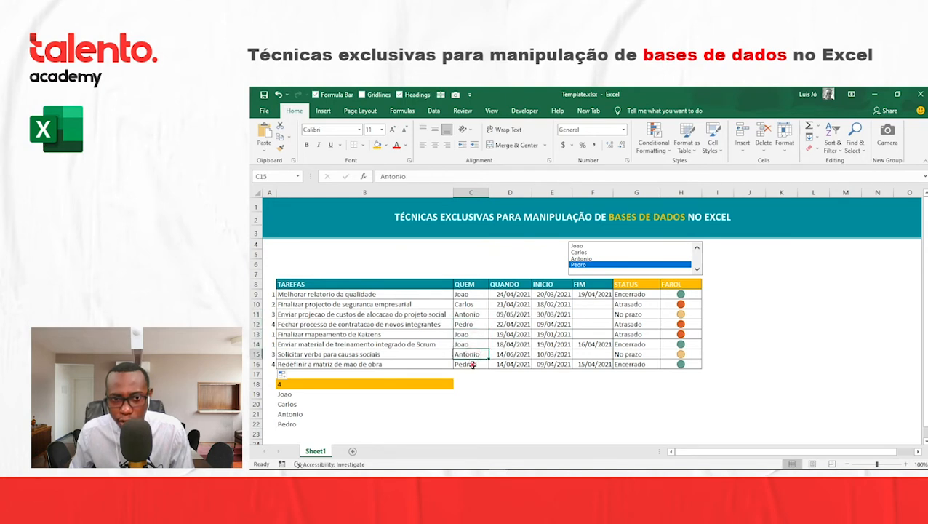
pyautogui.click(471, 363)
pyautogui.moveTo(273, 294); pyautogui.dragTo(276, 362)
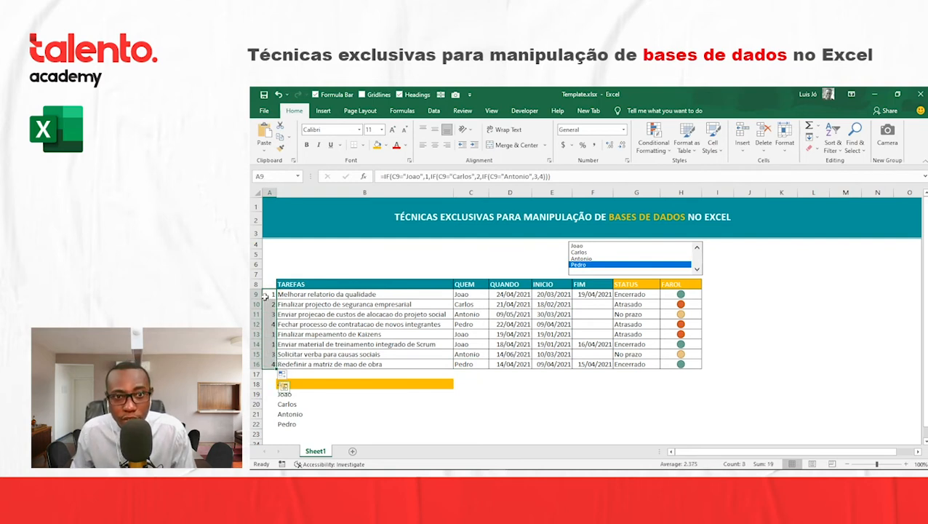
# - Compare the number in A9 and its task row A9:H9 with the linked cell B18
pyautogui.click(266, 295)
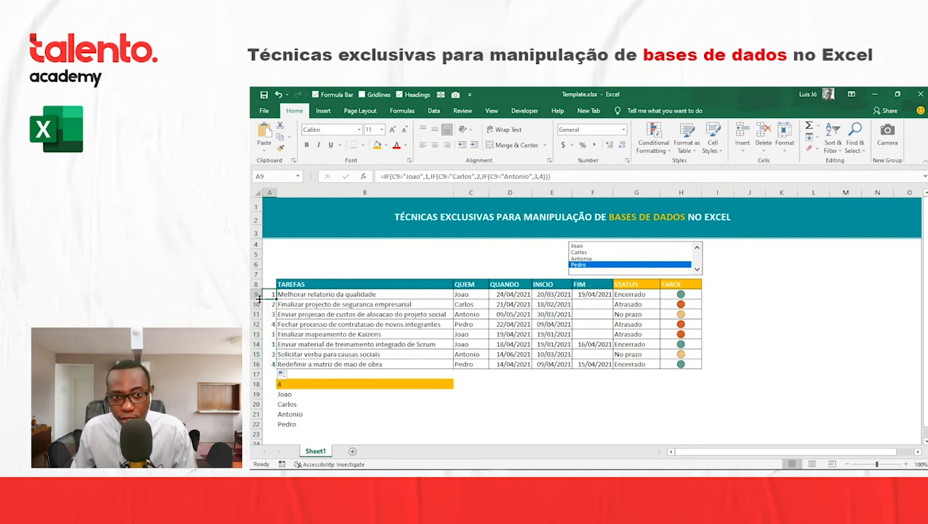
pyautogui.click(313, 305)
pyautogui.click(270, 293)
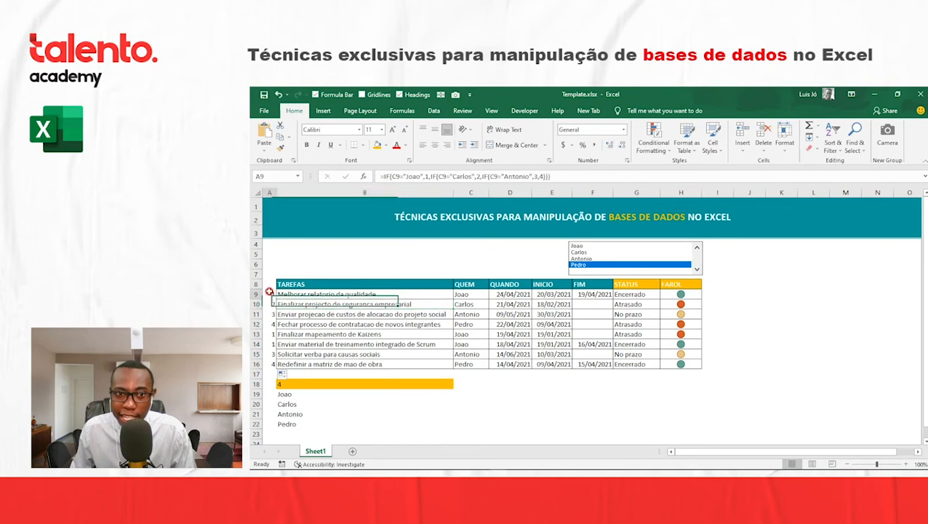
pyautogui.click(301, 385)
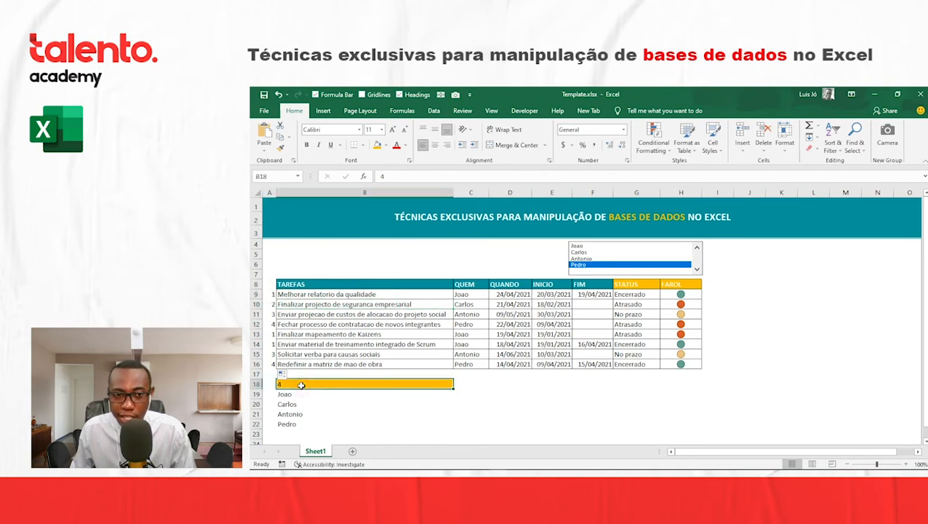
pyautogui.moveTo(269, 294); pyautogui.dragTo(695, 295)
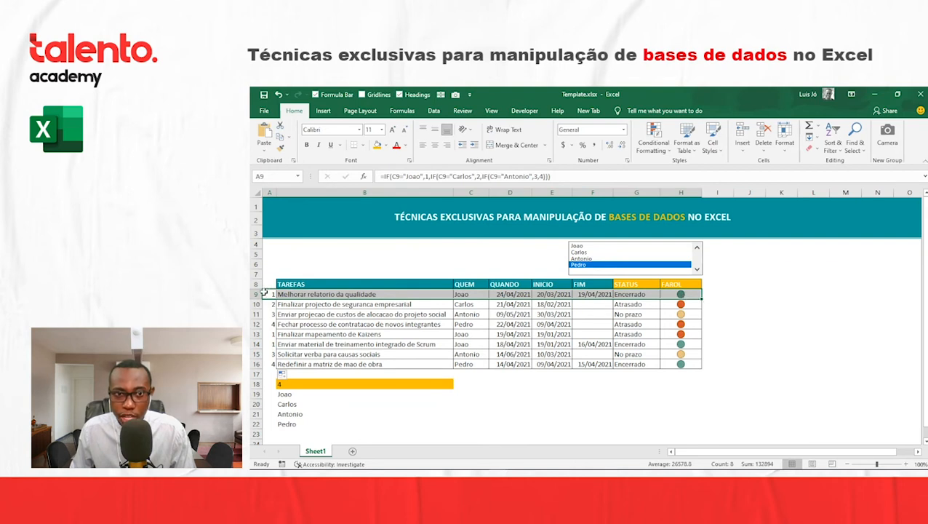
pyautogui.click(267, 294)
pyautogui.click(292, 382)
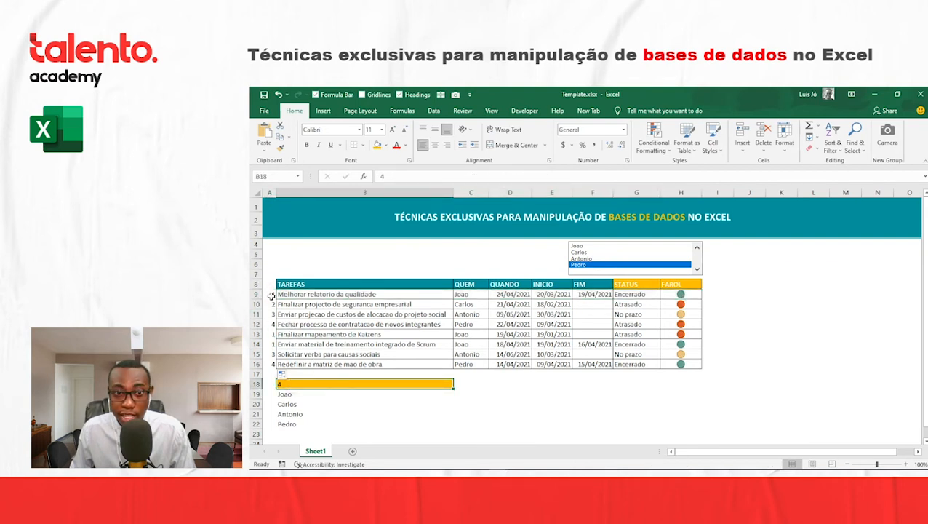
pyautogui.moveTo(270, 295); pyautogui.dragTo(687, 294)
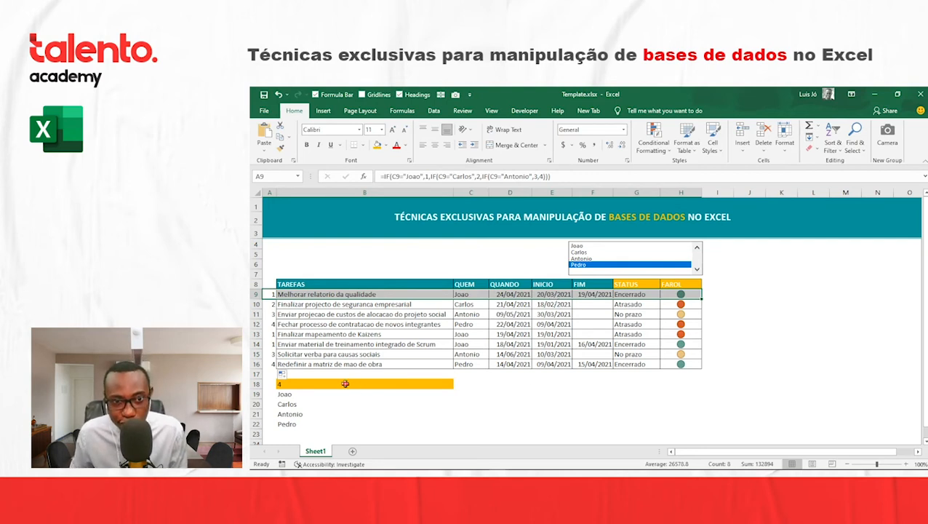
# - Switch between the names in the list box to check how B18 responds, finishing on the first name
pyautogui.click(344, 383)
pyautogui.click(583, 252)
pyautogui.click(585, 246)
pyautogui.click(586, 258)
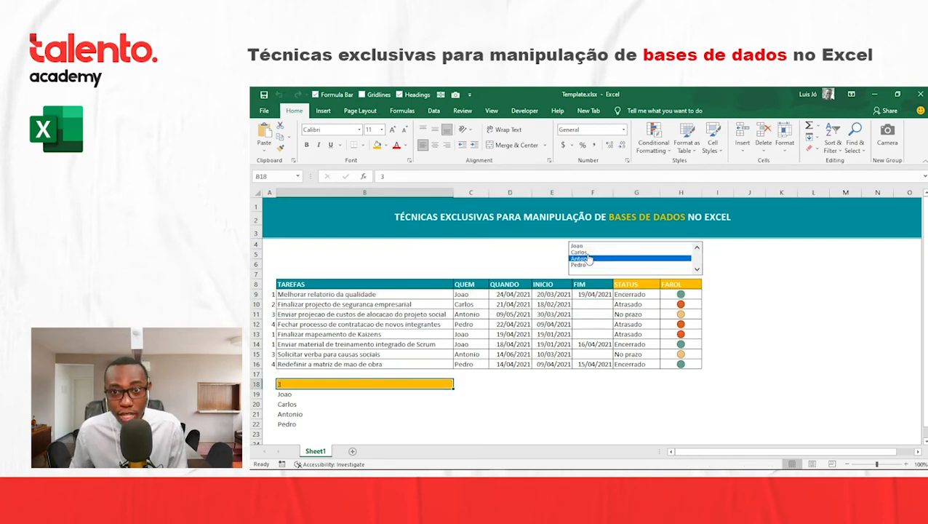
pyautogui.click(590, 252)
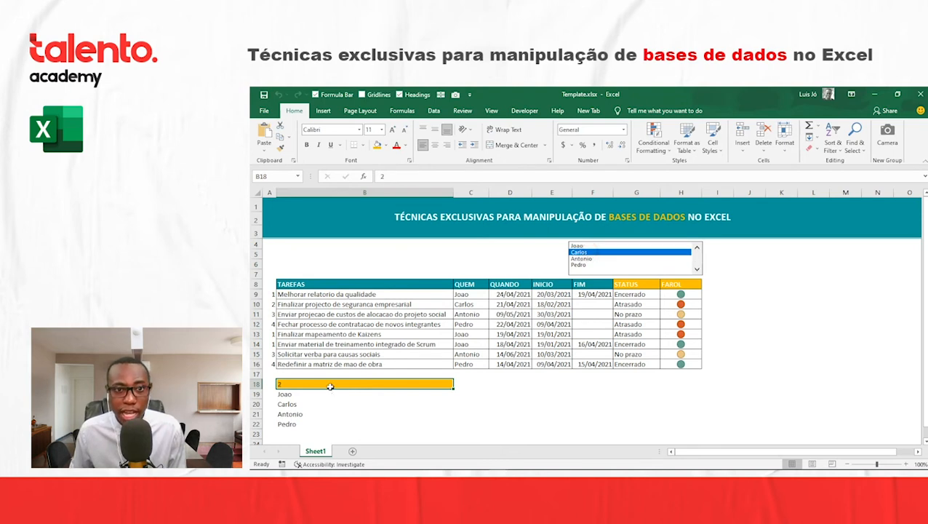
pyautogui.click(584, 246)
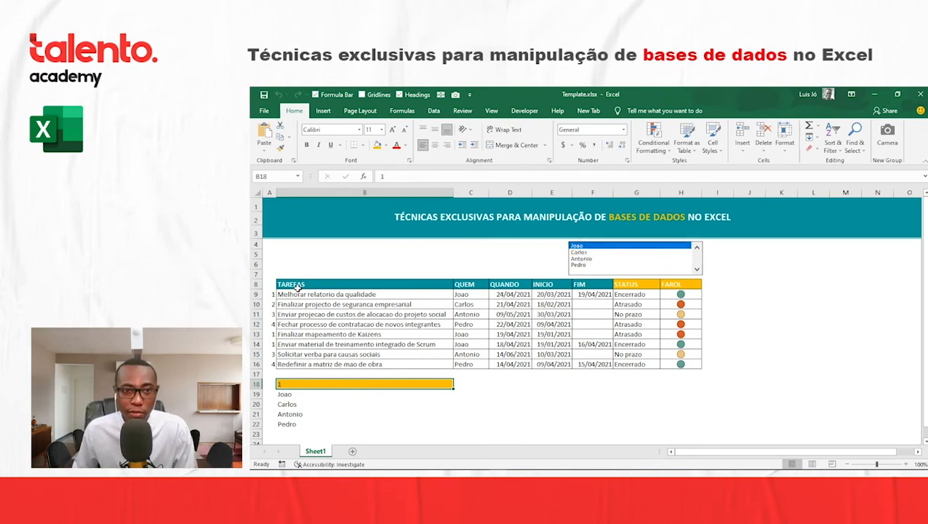
# - Create a new conditional formatting rule for A9:H9 that uses a formula to determine which cells to format
pyautogui.click(269, 294)
pyautogui.moveTo(269, 295); pyautogui.dragTo(696, 296)
pyautogui.click(653, 139)
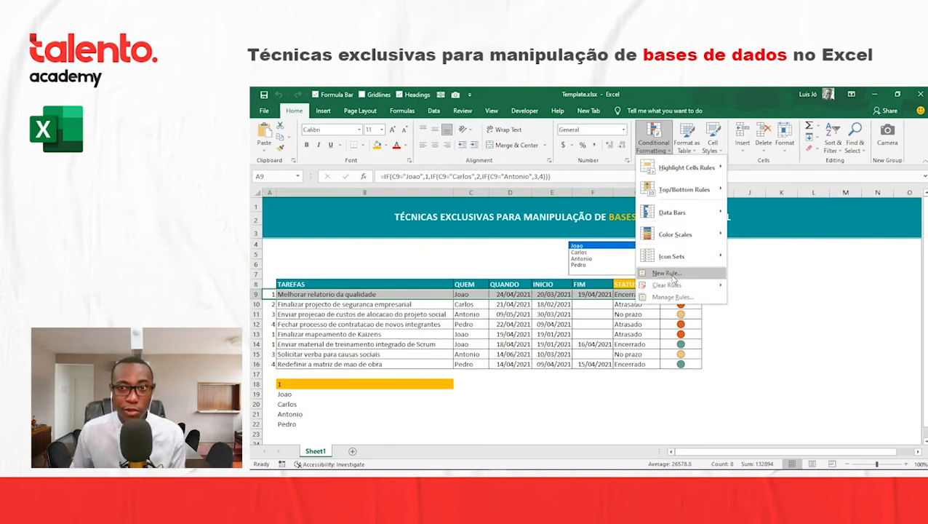
pyautogui.click(667, 273)
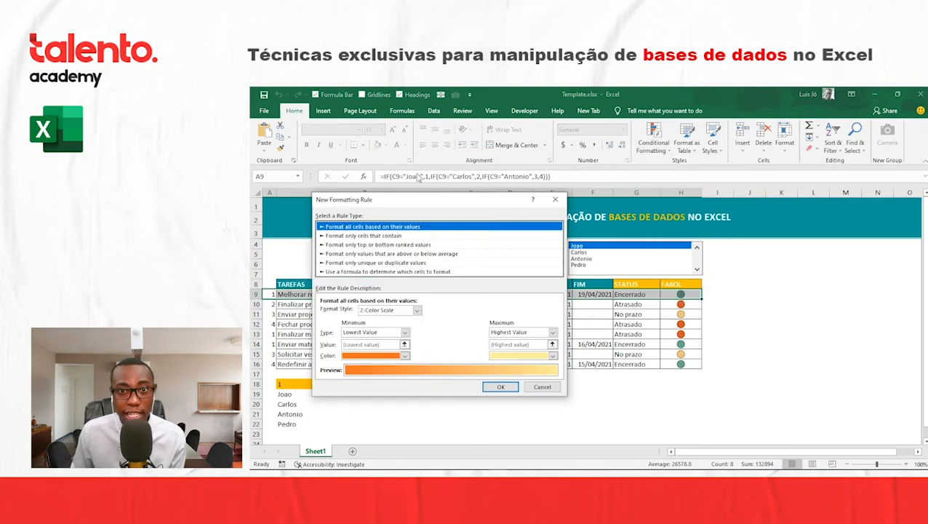
pyautogui.moveTo(411, 204); pyautogui.dragTo(617, 202)
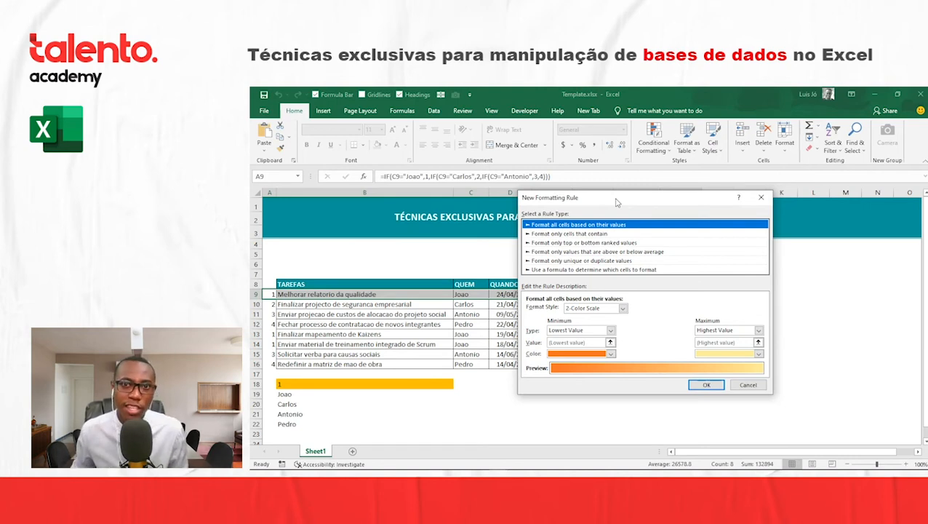
pyautogui.click(582, 269)
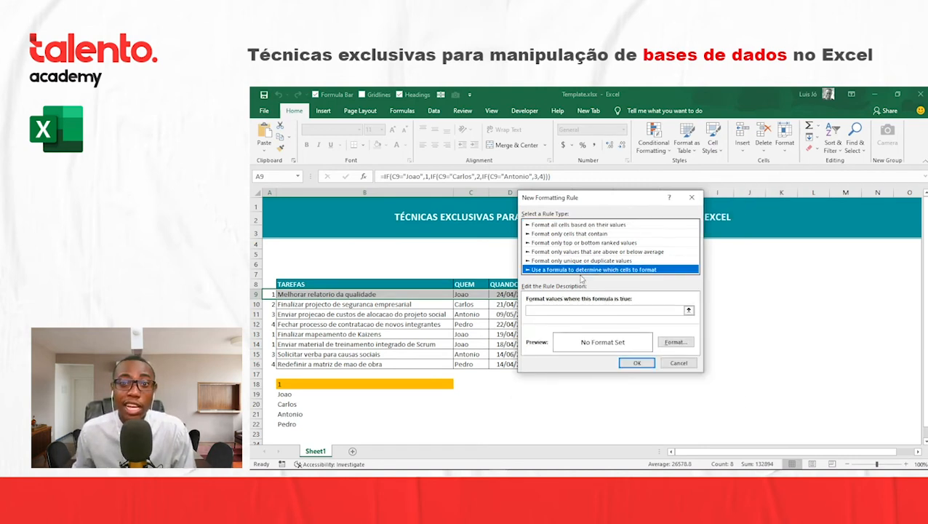
pyautogui.moveTo(586, 198)
pyautogui.mouseDown()
pyautogui.moveTo(622, 184)
pyautogui.moveTo(599, 192)
pyautogui.mouseUp()
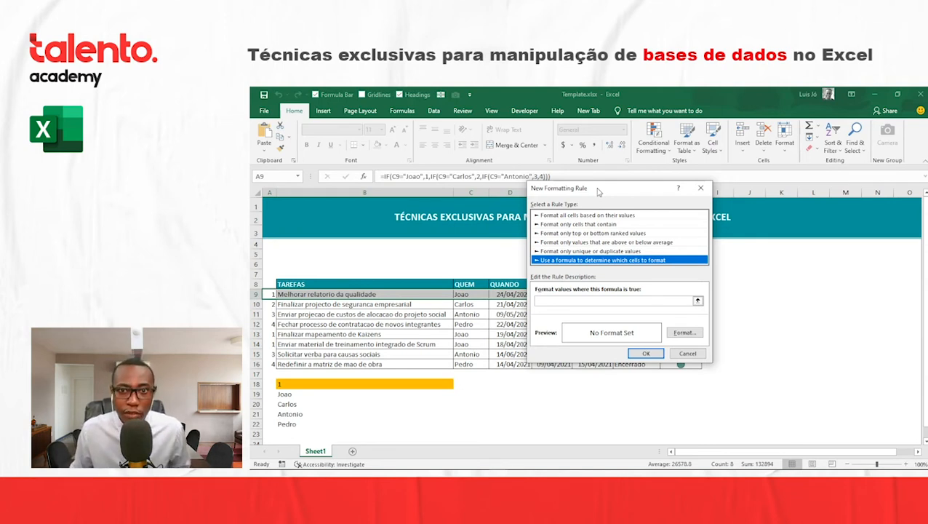
# - Enter =$A$9=$B$18 as the rule's formula to compare the row number with the linked cell
pyautogui.click(552, 301)
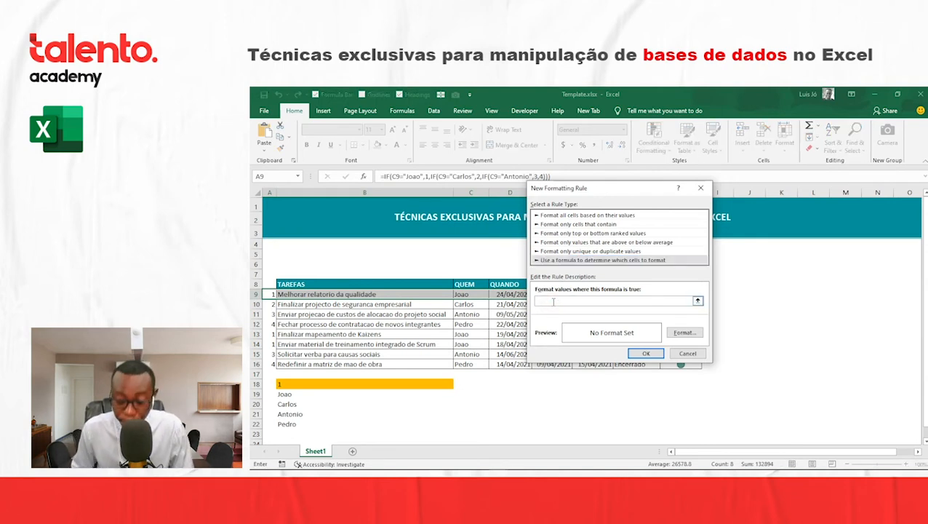
pyautogui.write('=')
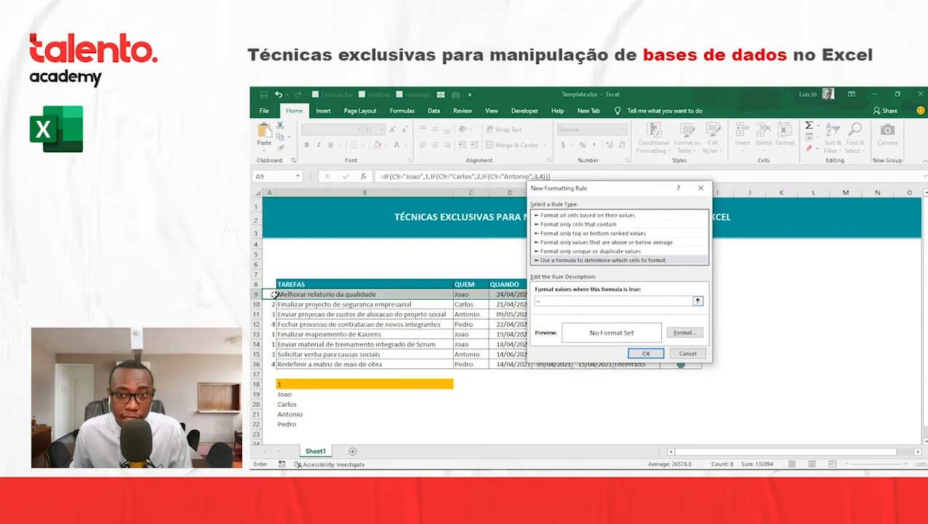
pyautogui.click(273, 293)
pyautogui.write('=')
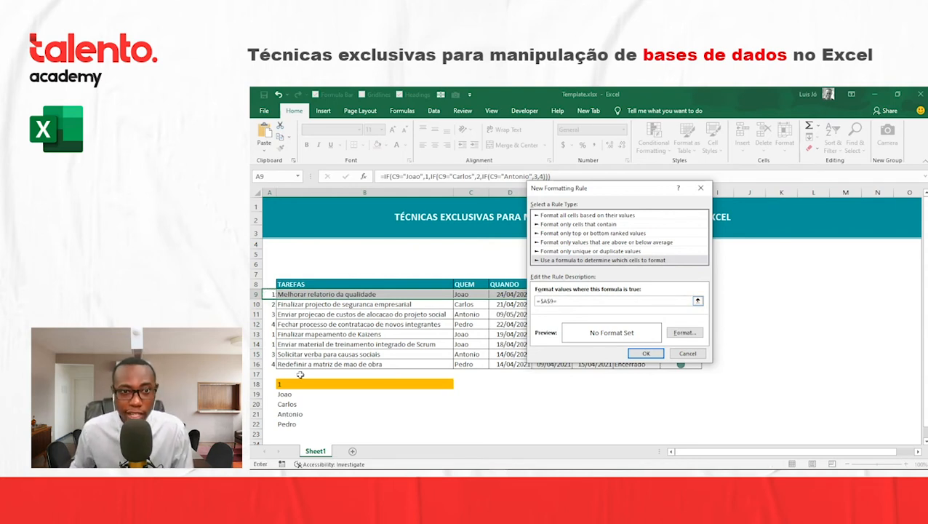
pyautogui.click(291, 383)
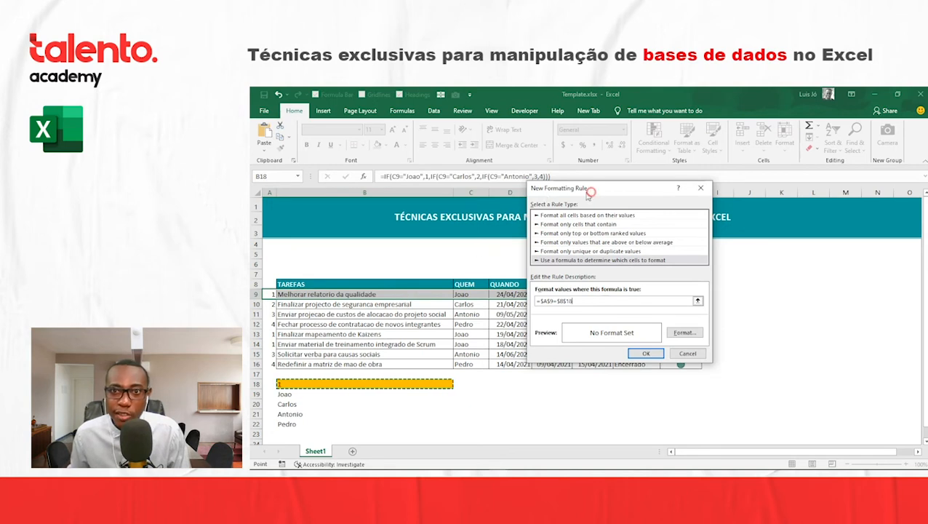
pyautogui.moveTo(590, 189)
pyautogui.mouseDown()
pyautogui.moveTo(448, 185)
pyautogui.moveTo(596, 202)
pyautogui.mouseUp()
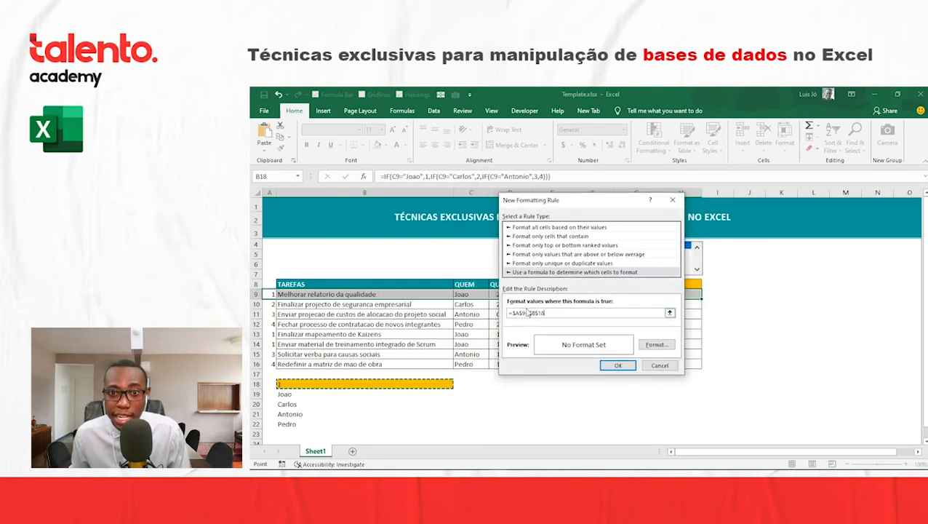